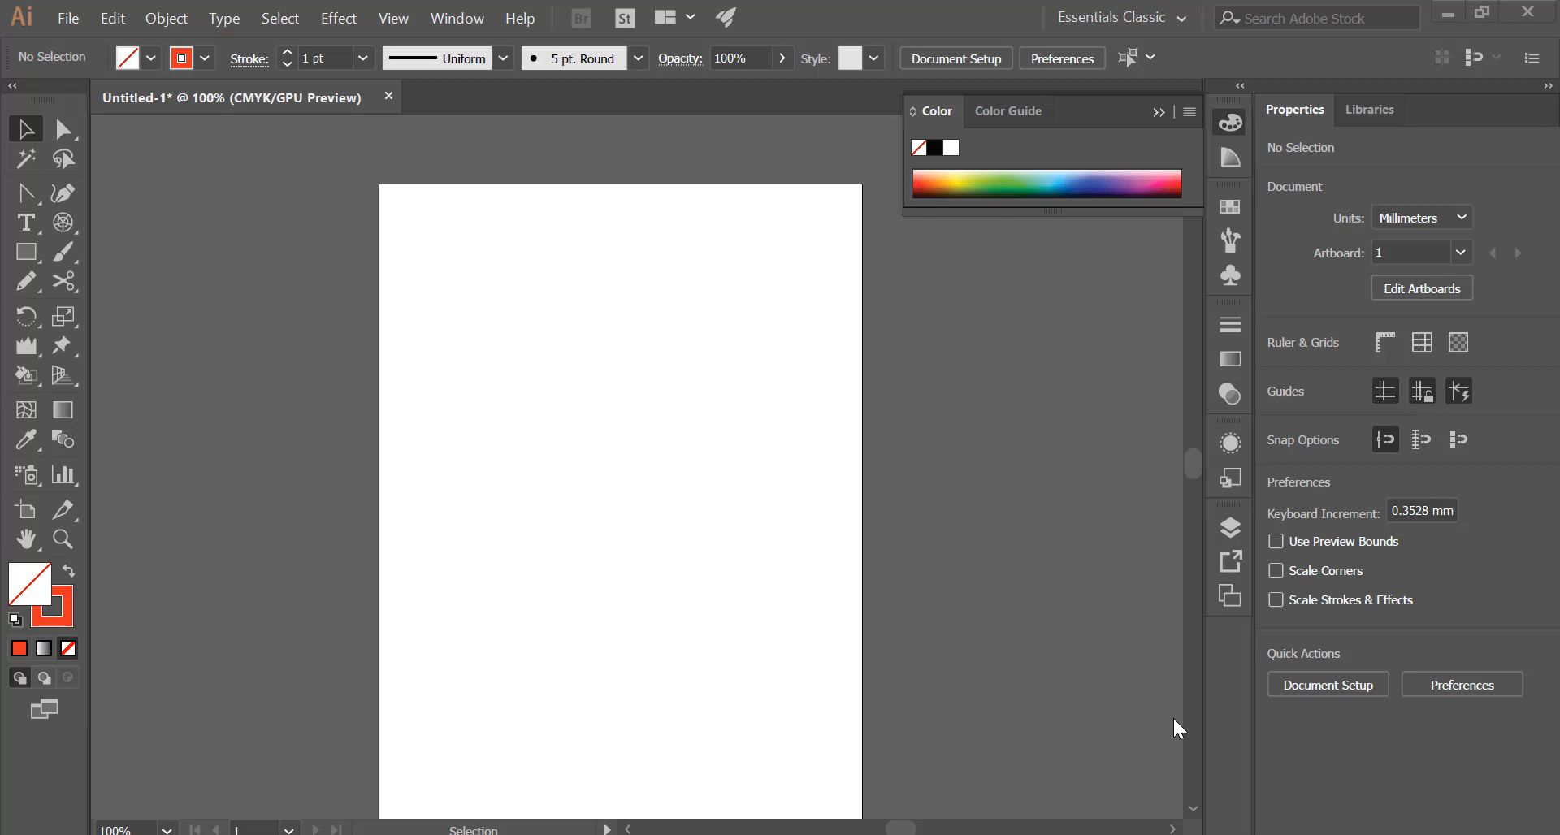
Add the point text "Text Wrap" near the top of the artboard.
click(20, 220)
click(505, 268)
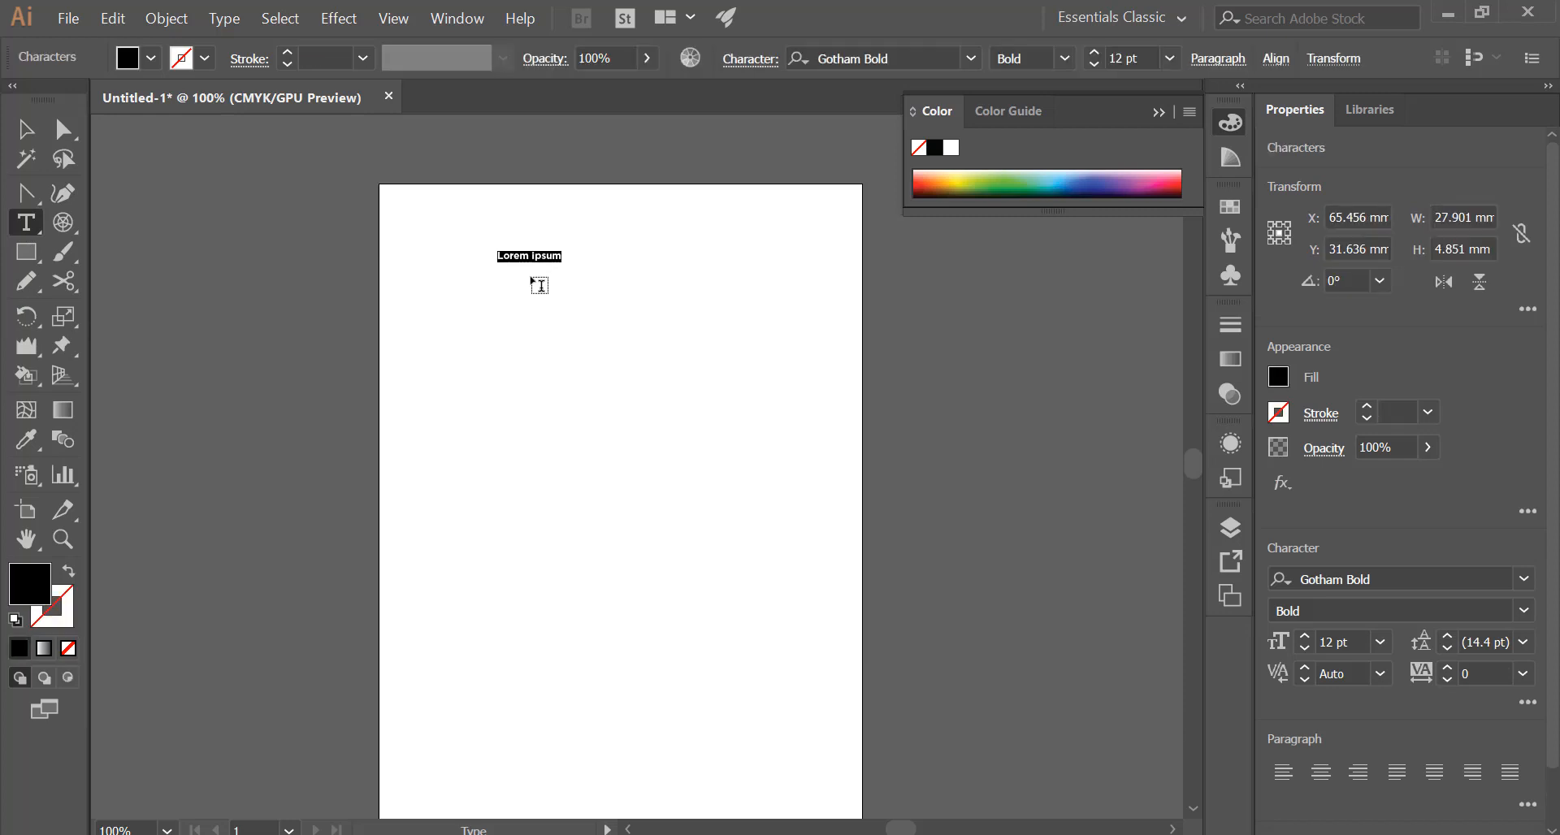
text(Text W)
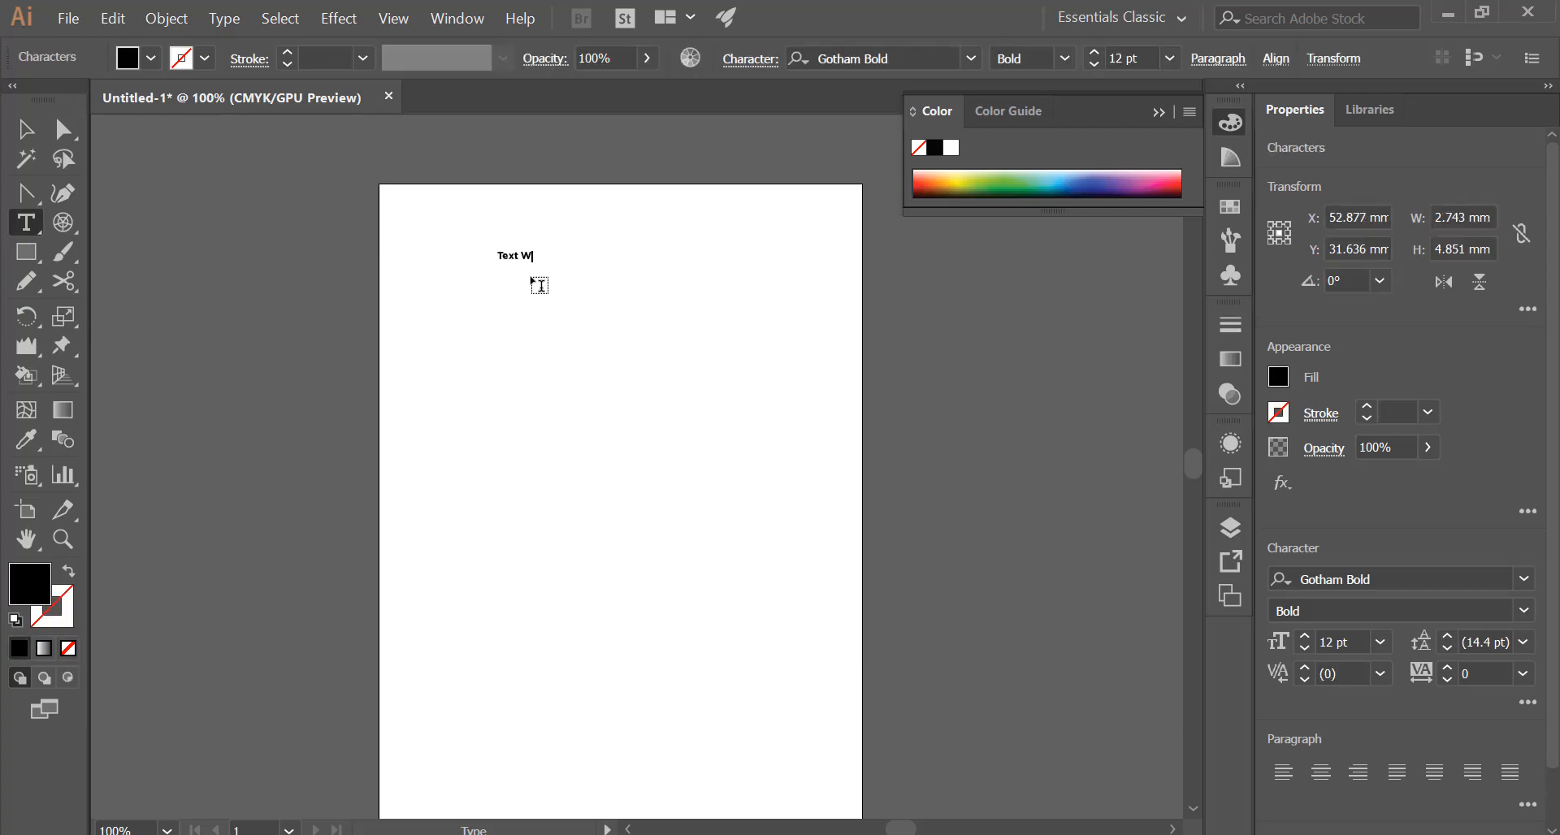
text(rap)
Enlarge the "Text Wrap" title to about 65 pt and position it centrally at the top of the artboard.
click(26, 129)
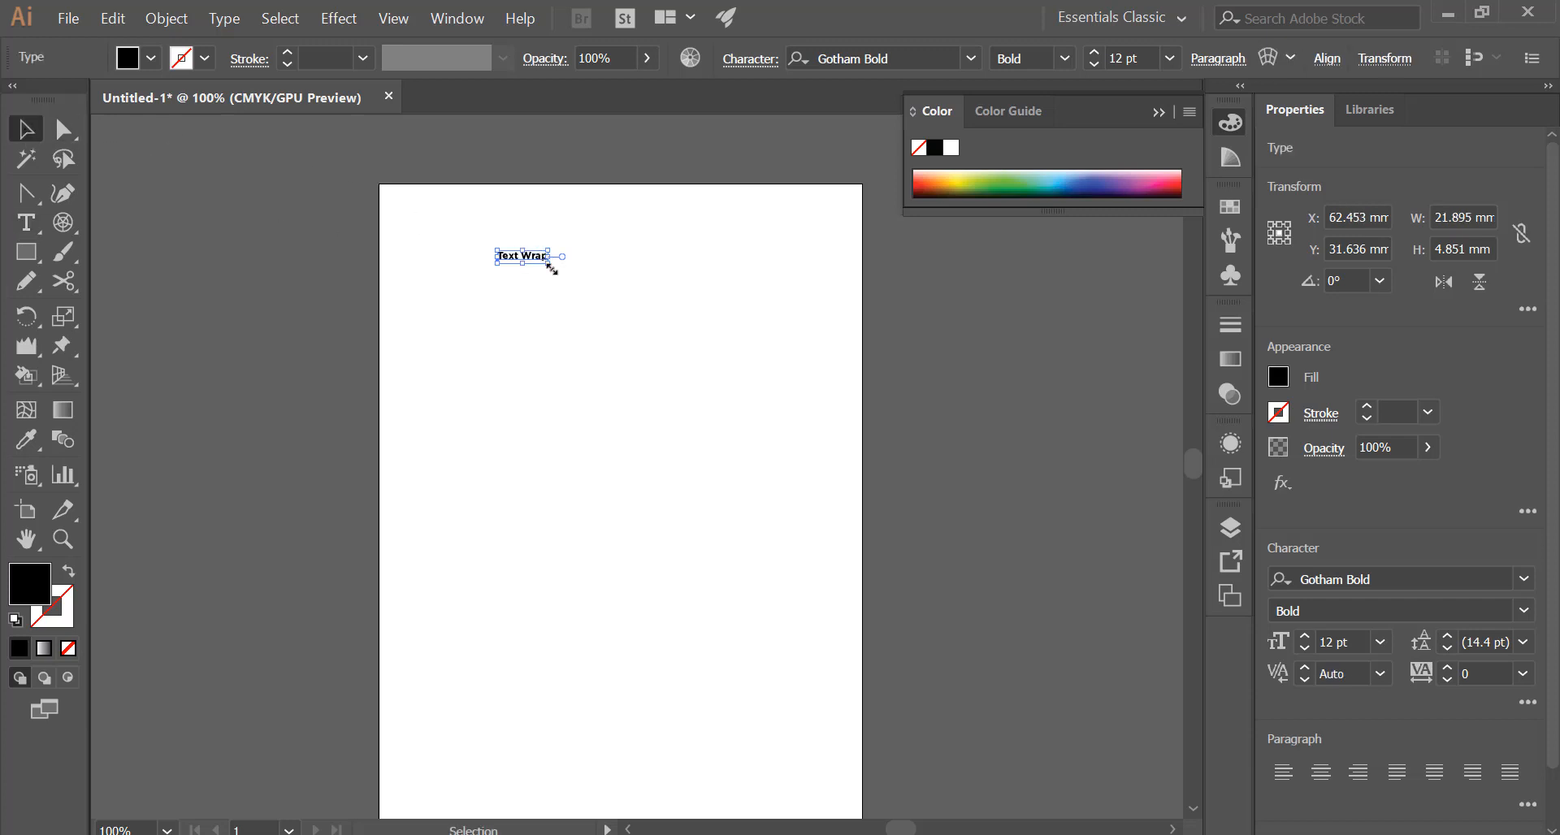
drag(569, 275, 660, 309)
drag(594, 249, 669, 234)
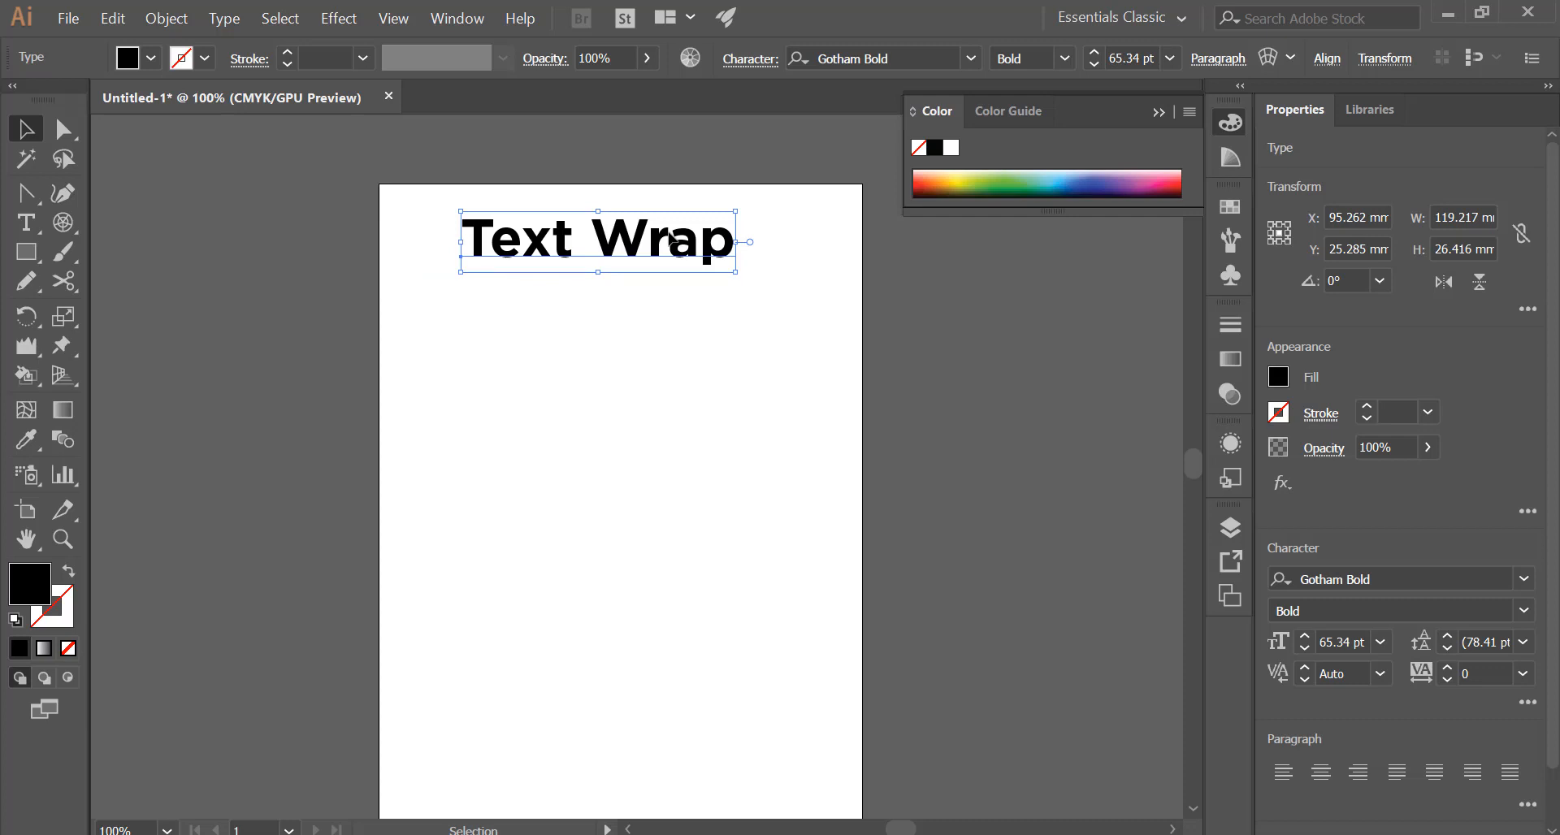
click(520, 379)
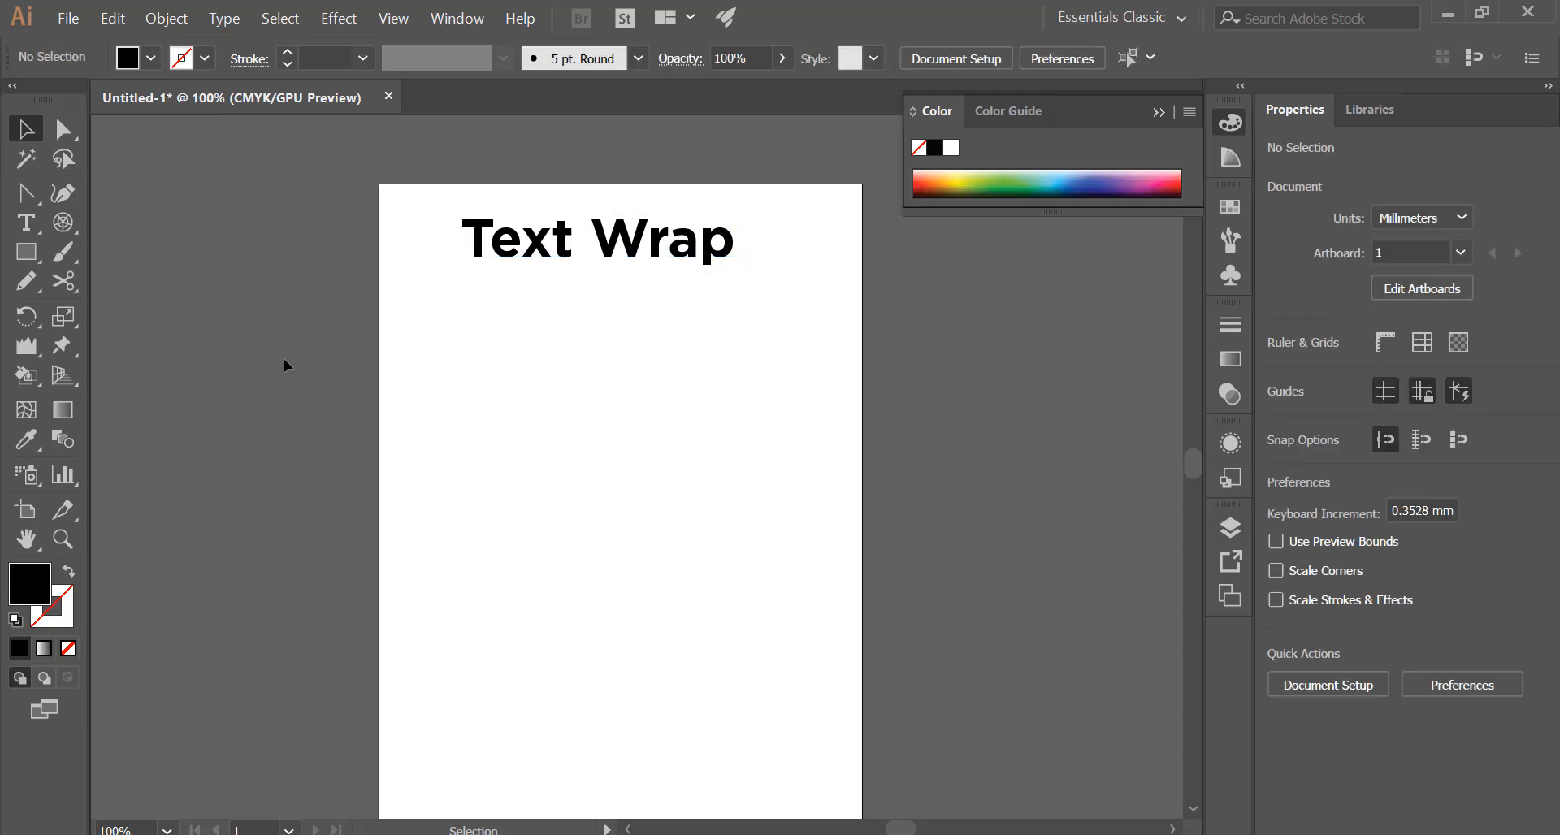
Draw a black square about 106.5 mm wide below the title.
click(29, 254)
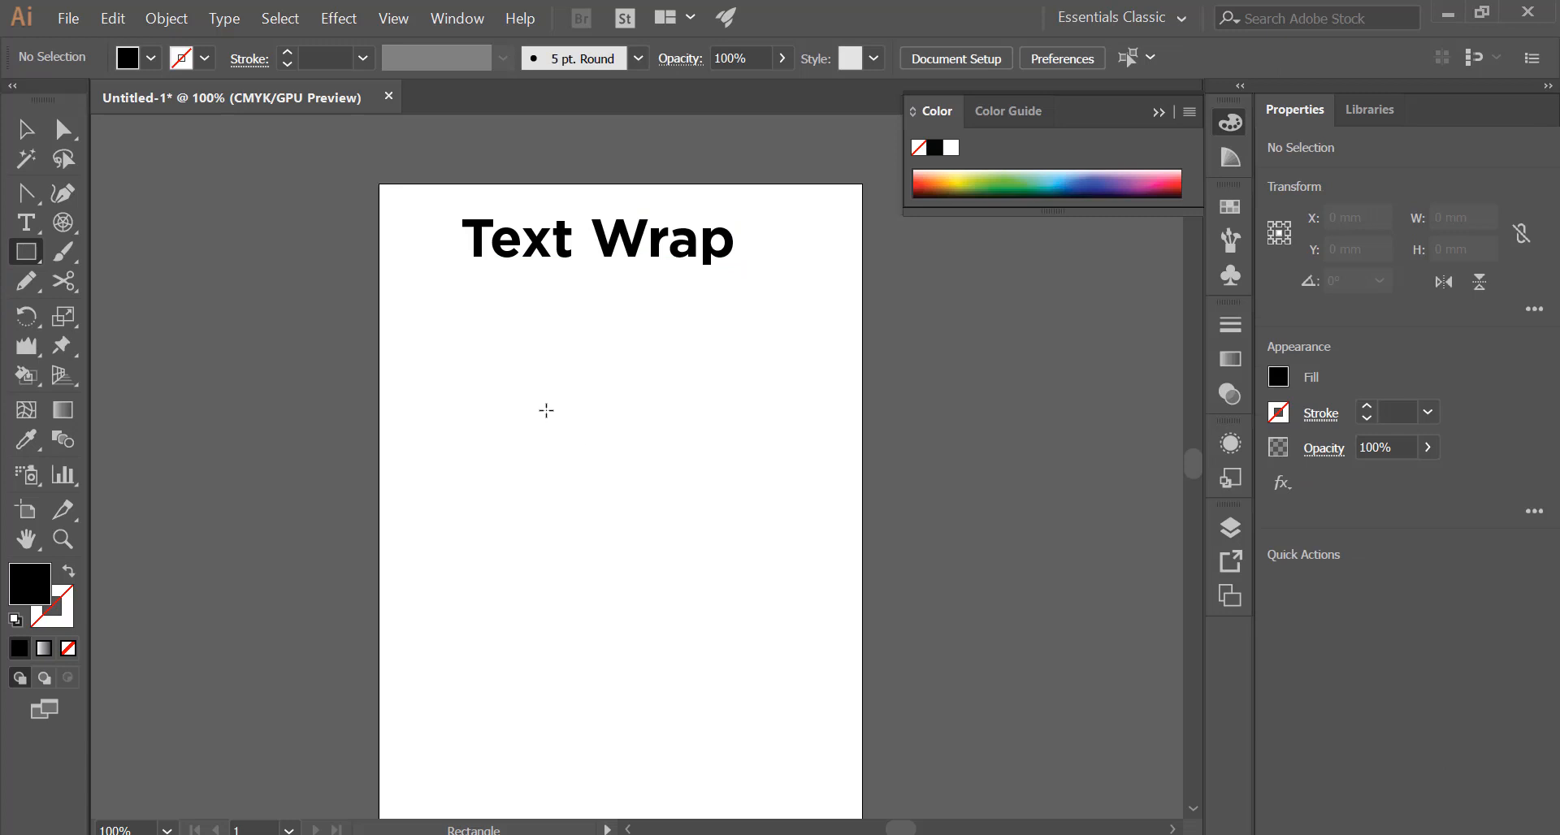
drag(546, 411, 792, 655)
click(617, 488)
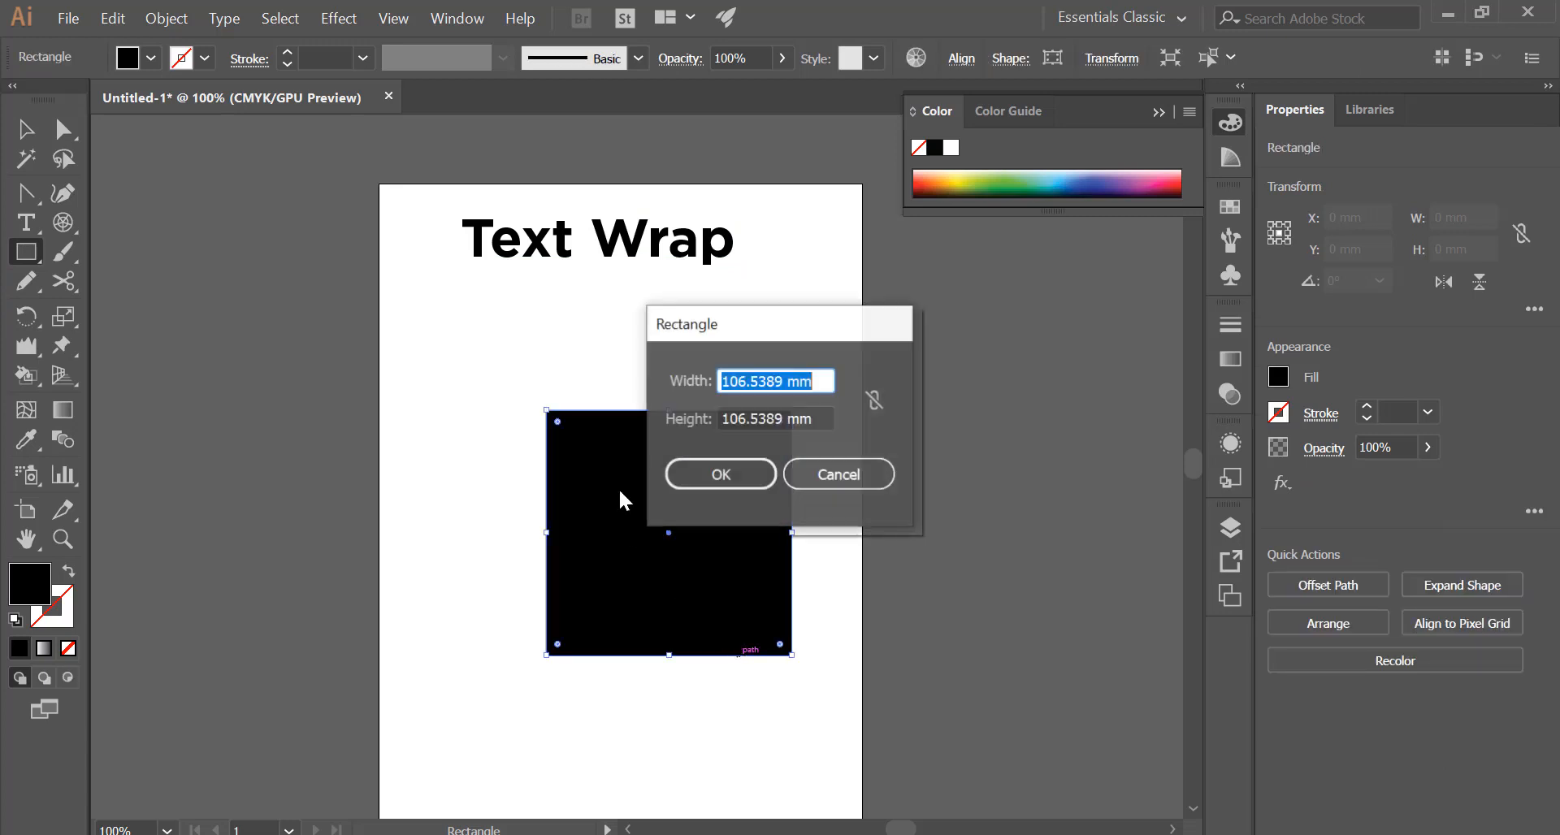
click(802, 481)
Move the square to the artboard's horizontal middle and rotate it to 315° so it stands as a diamond.
key(v)
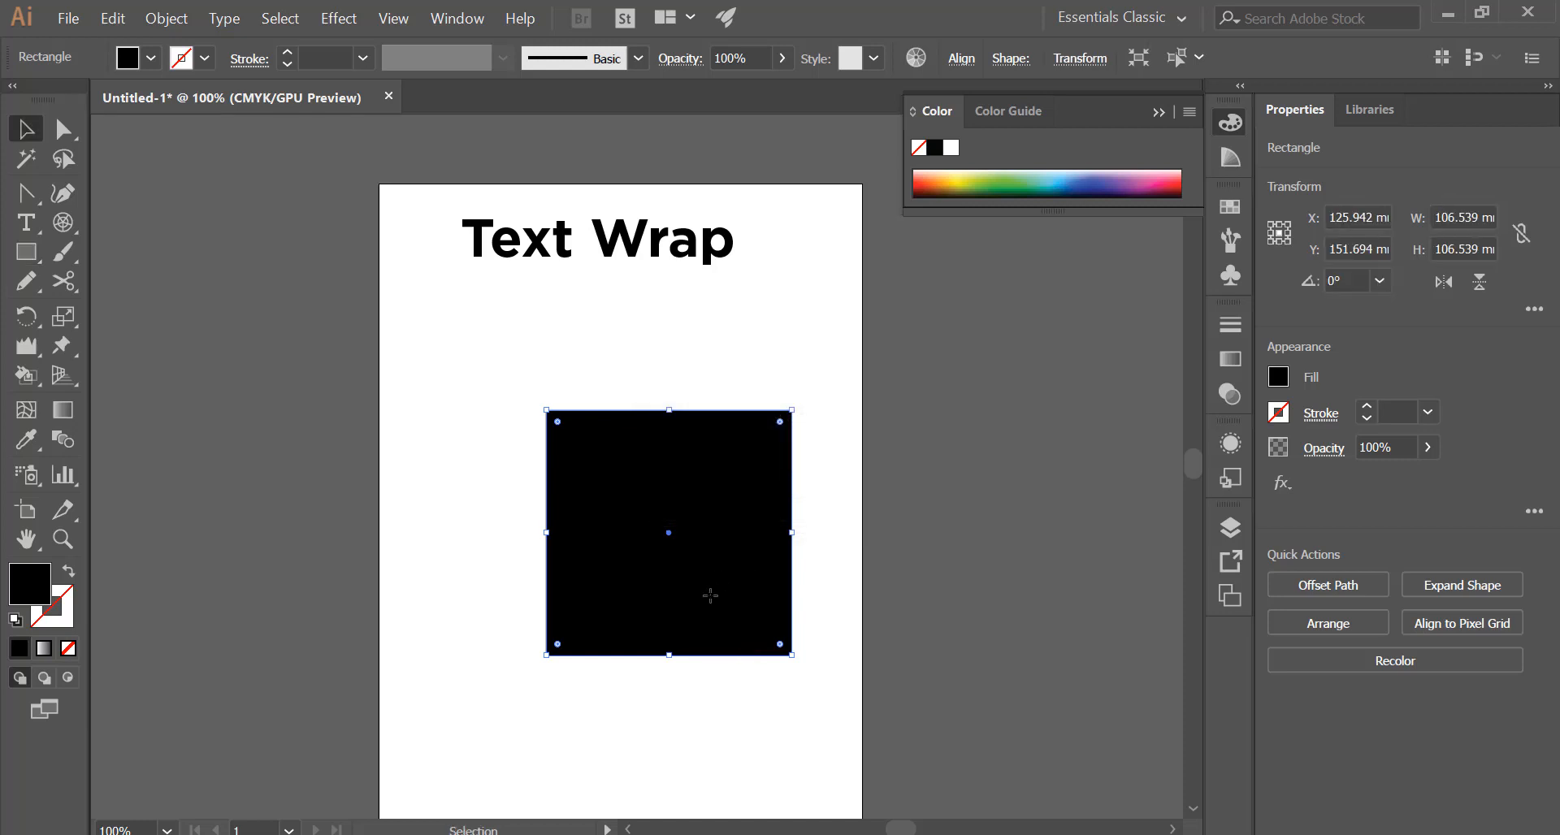
drag(702, 588, 644, 567)
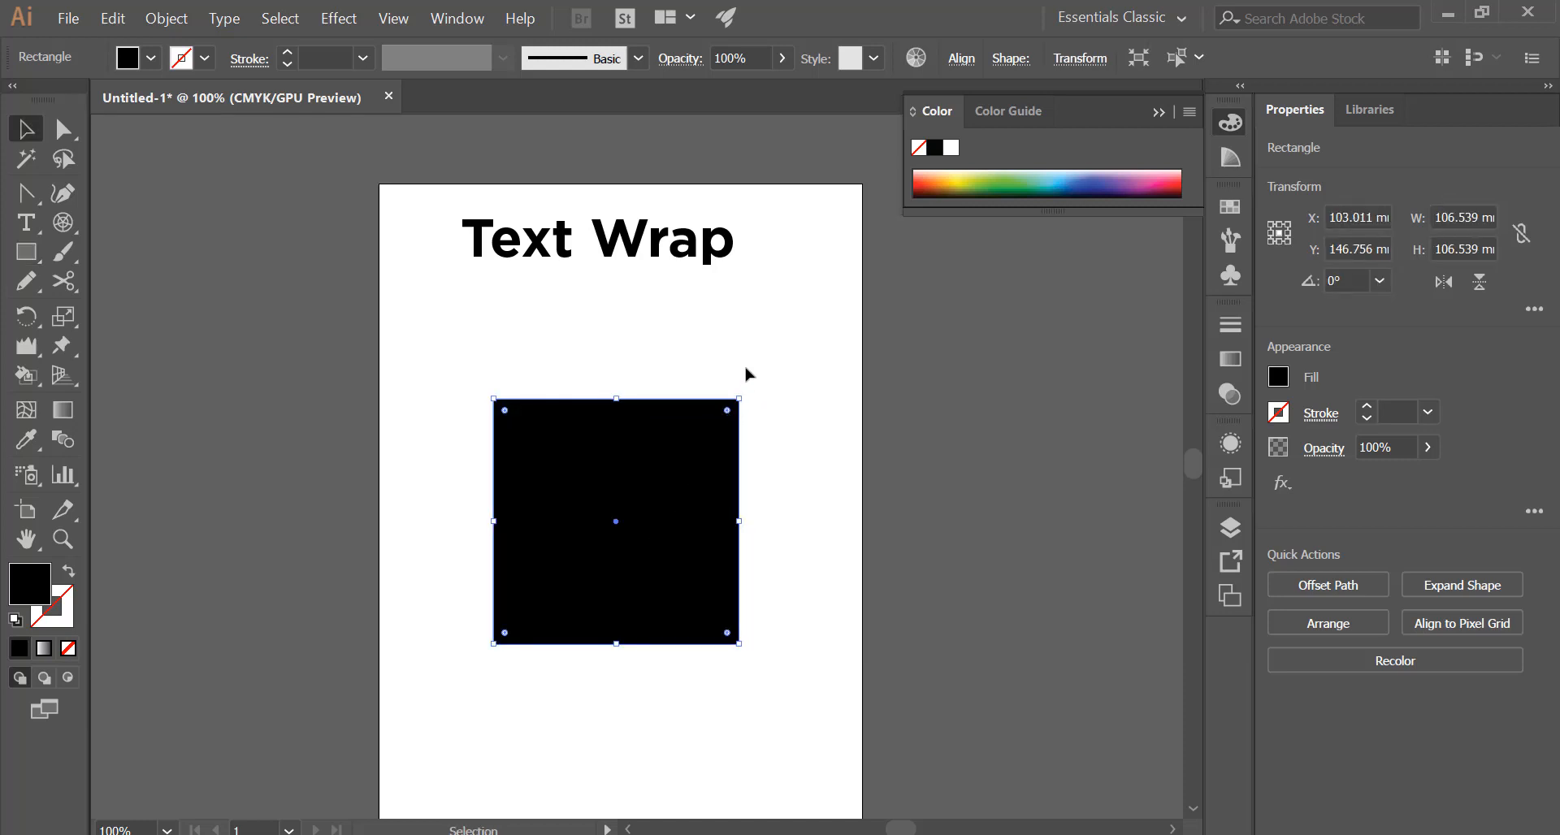
drag(745, 396, 810, 478)
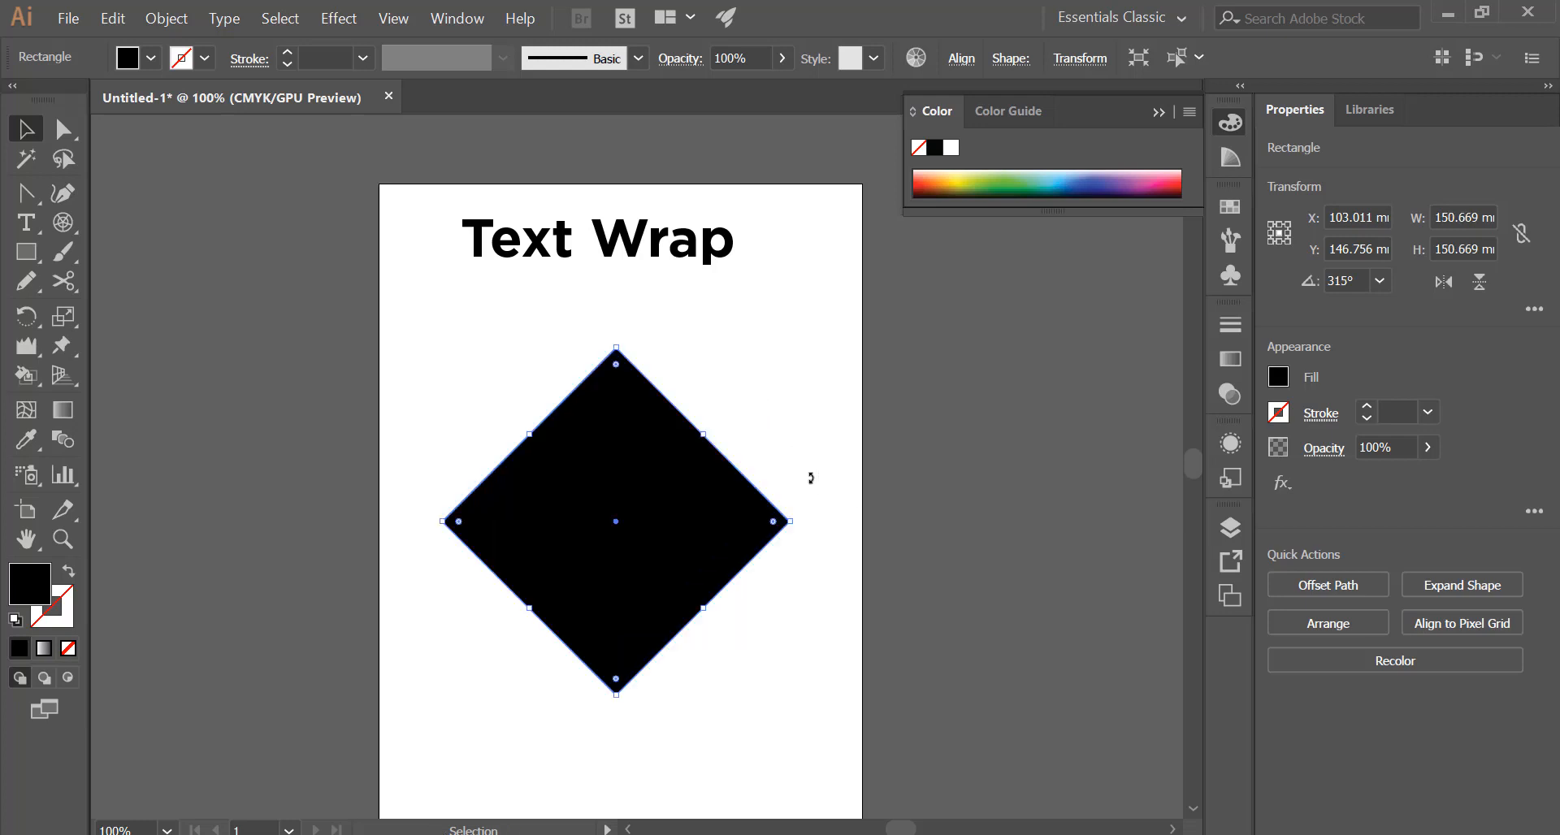
Bend the diamond's two upper edges outward with the Anchor Point tool to form a heart about 184 mm wide.
right_click(15, 199)
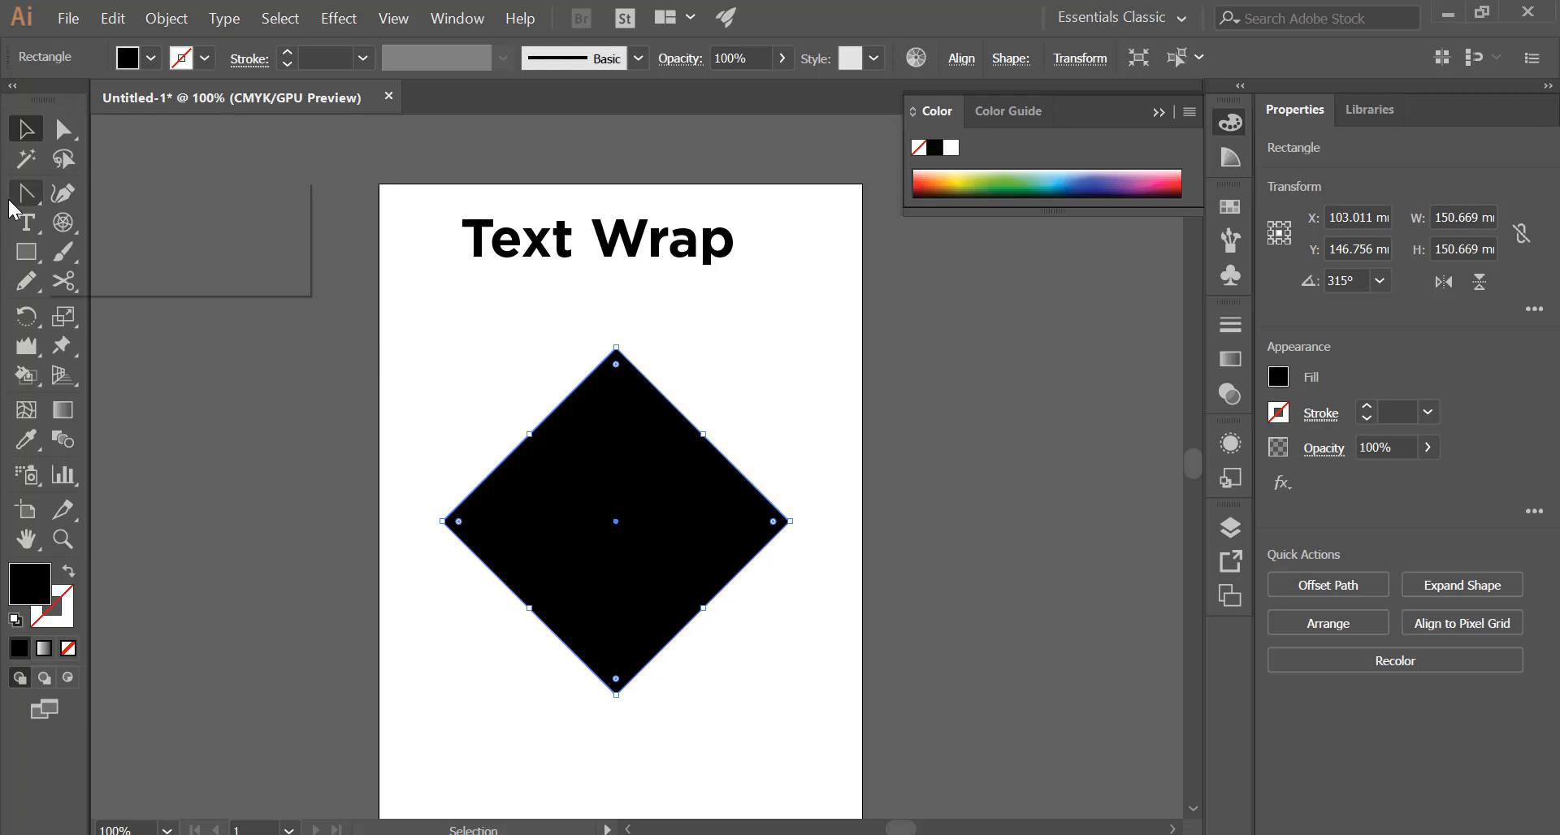
click(207, 282)
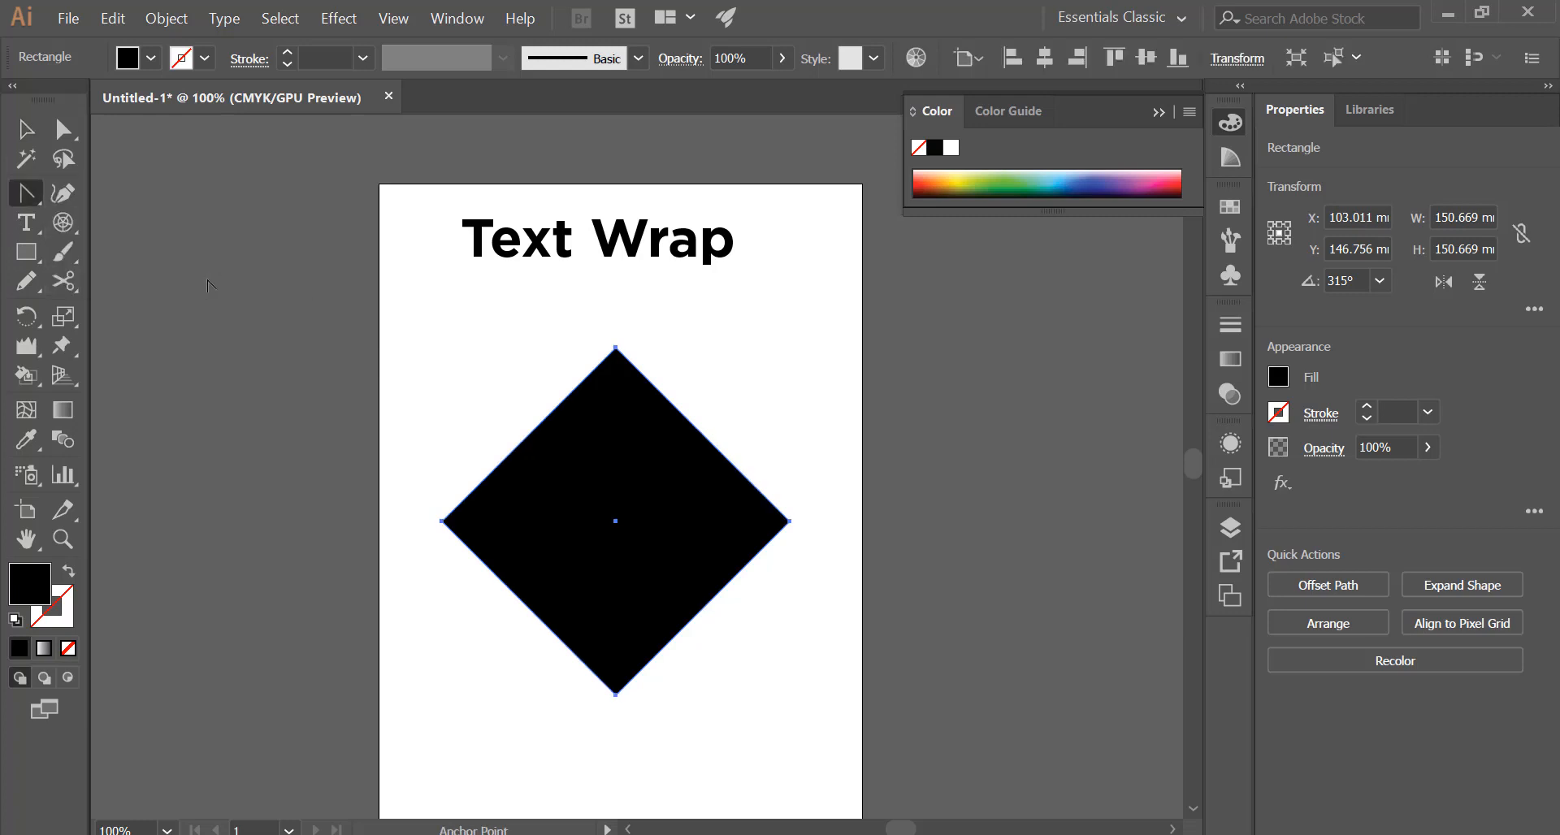
drag(703, 439, 798, 366)
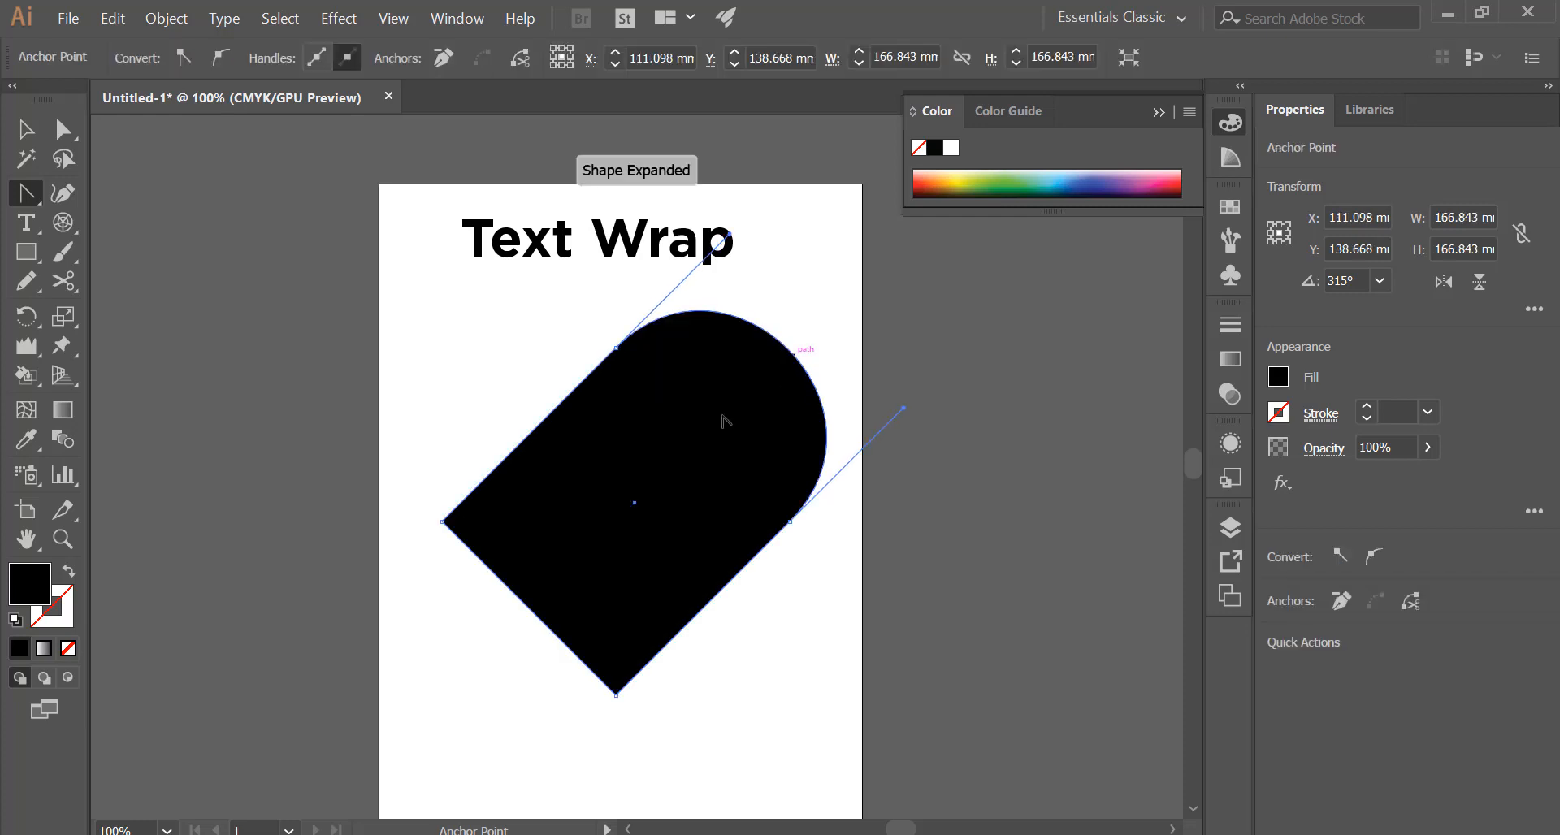
key(v)
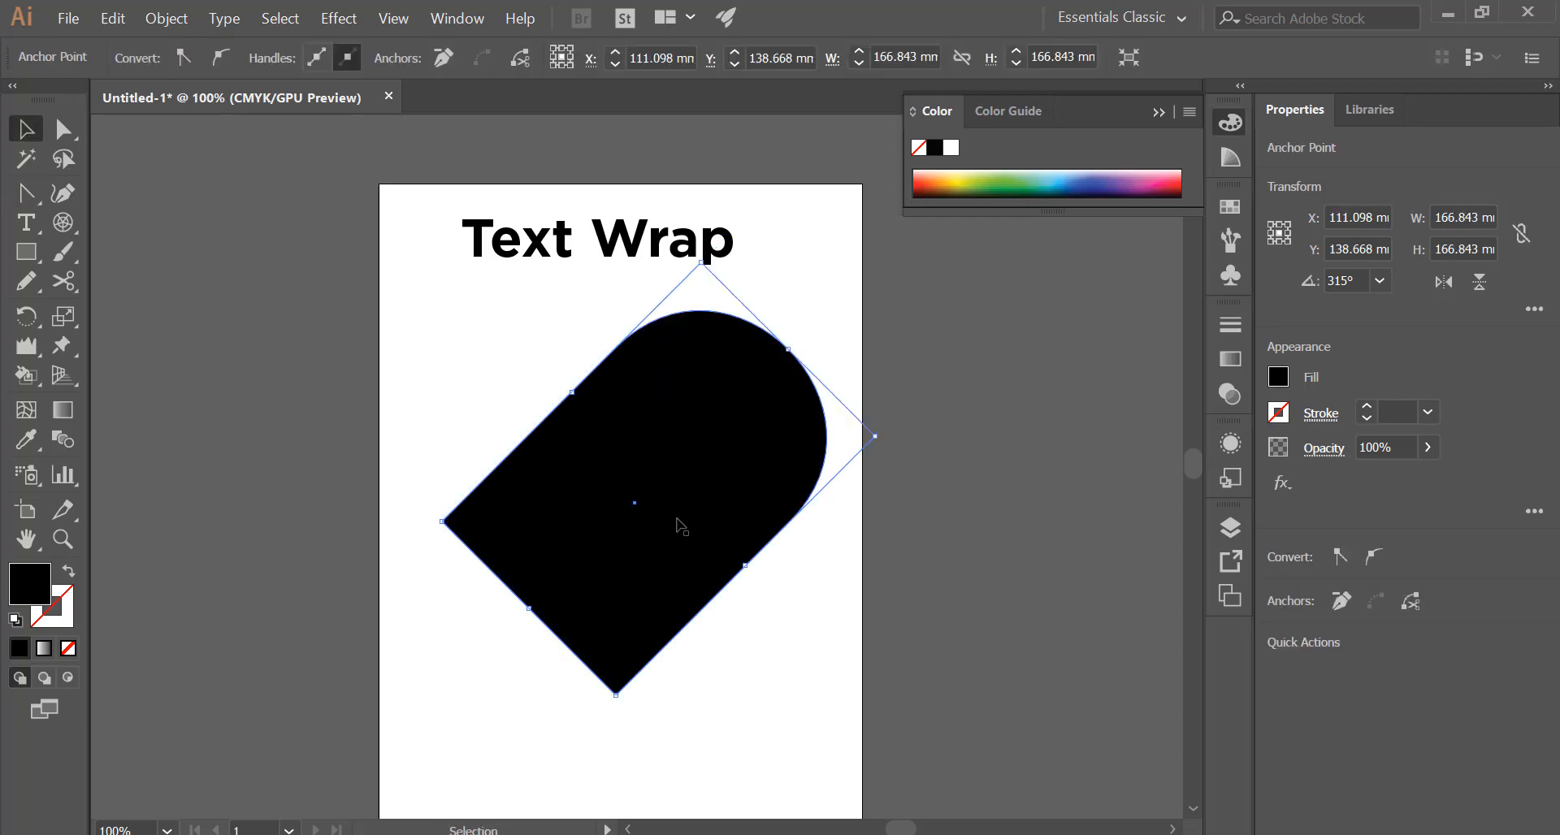
drag(679, 508, 691, 552)
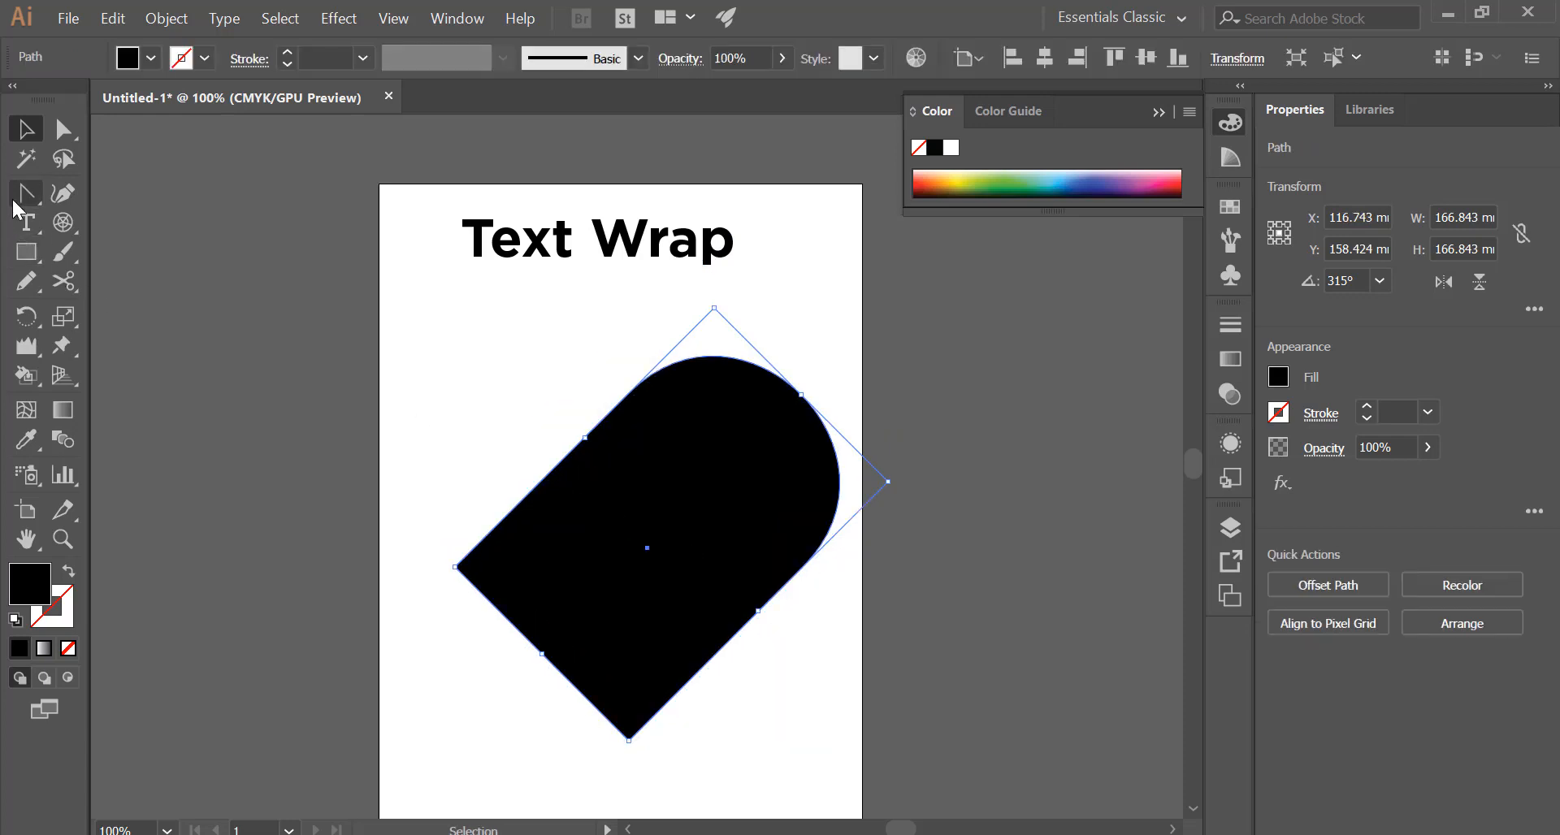
key(a)
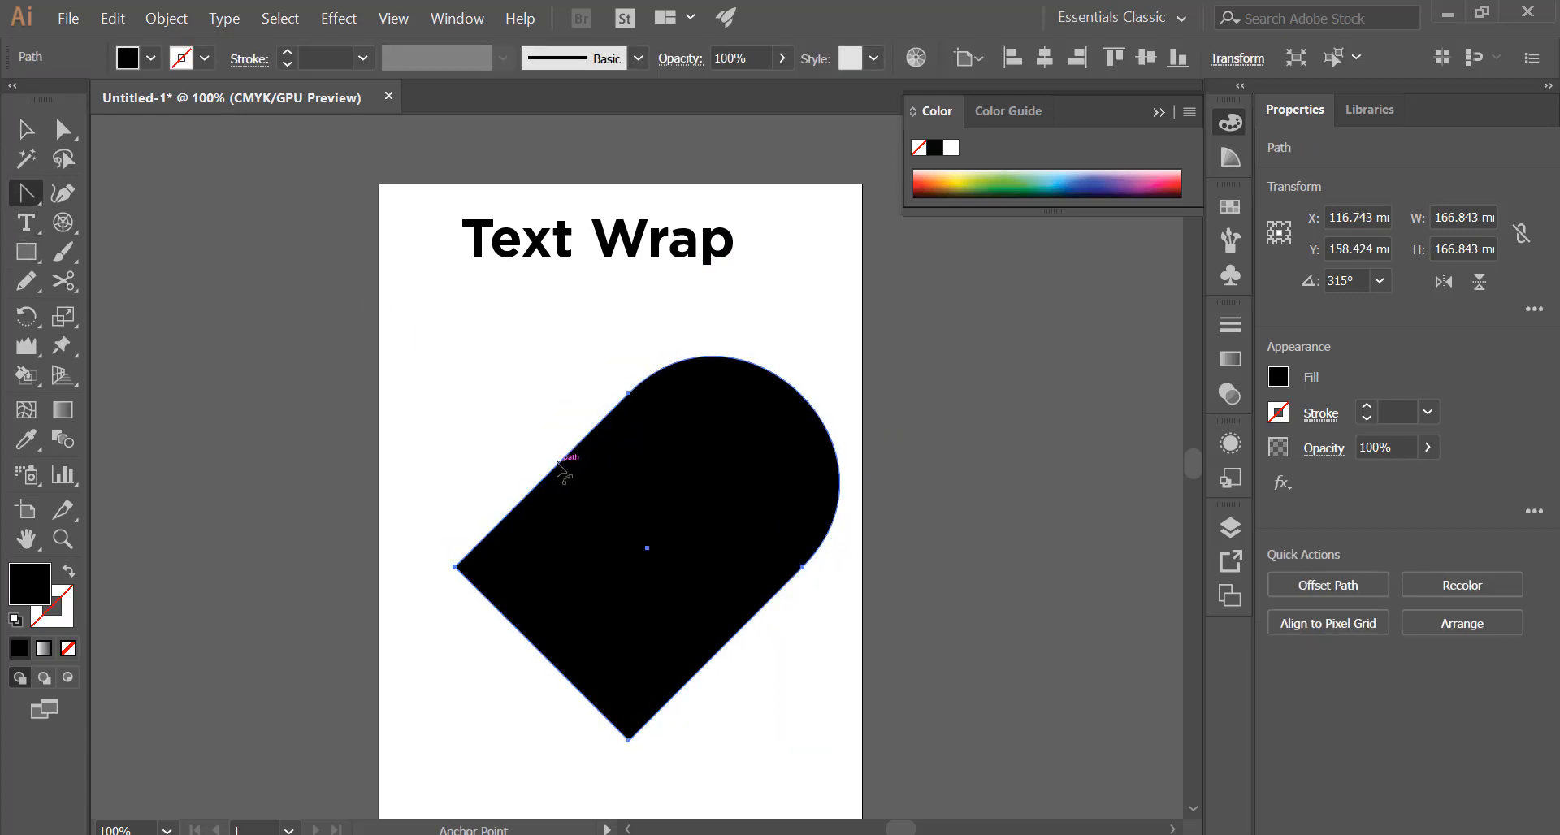
drag(553, 470, 455, 394)
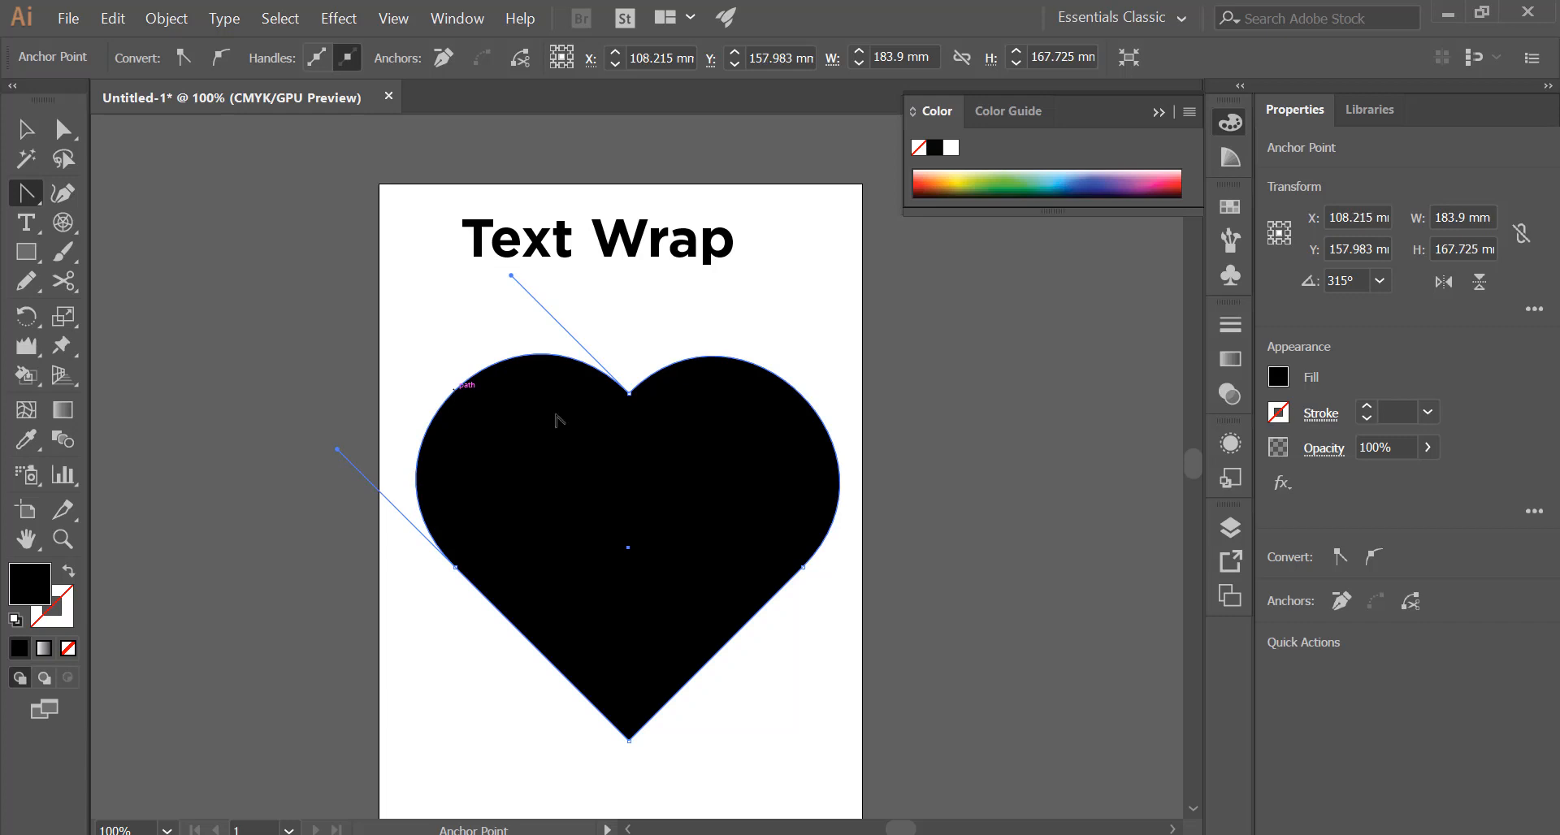
Fill the heart with a bright red sampled from the color spectrum.
click(32, 442)
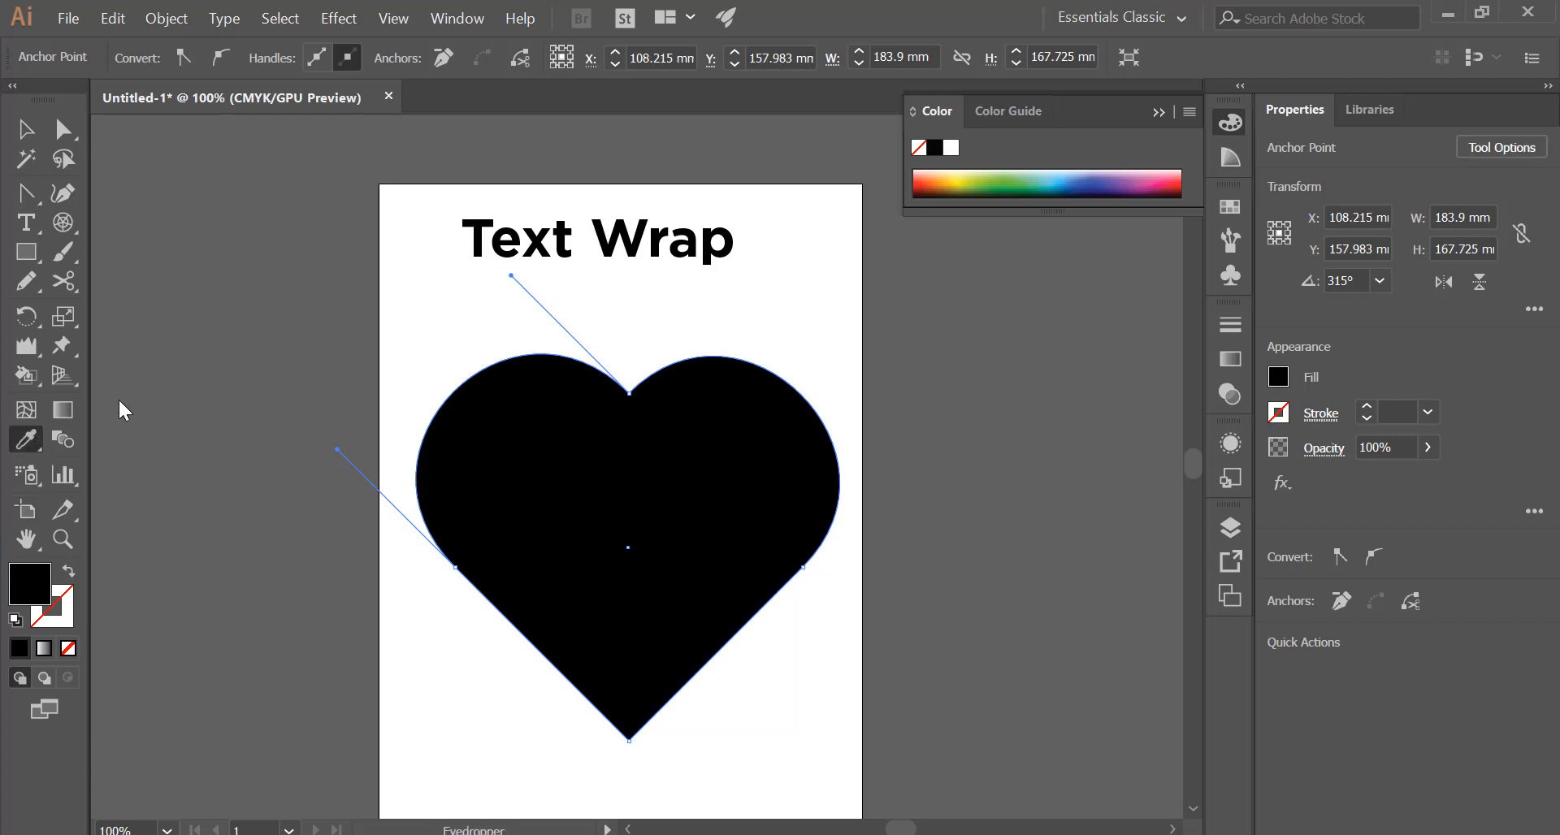
click(927, 176)
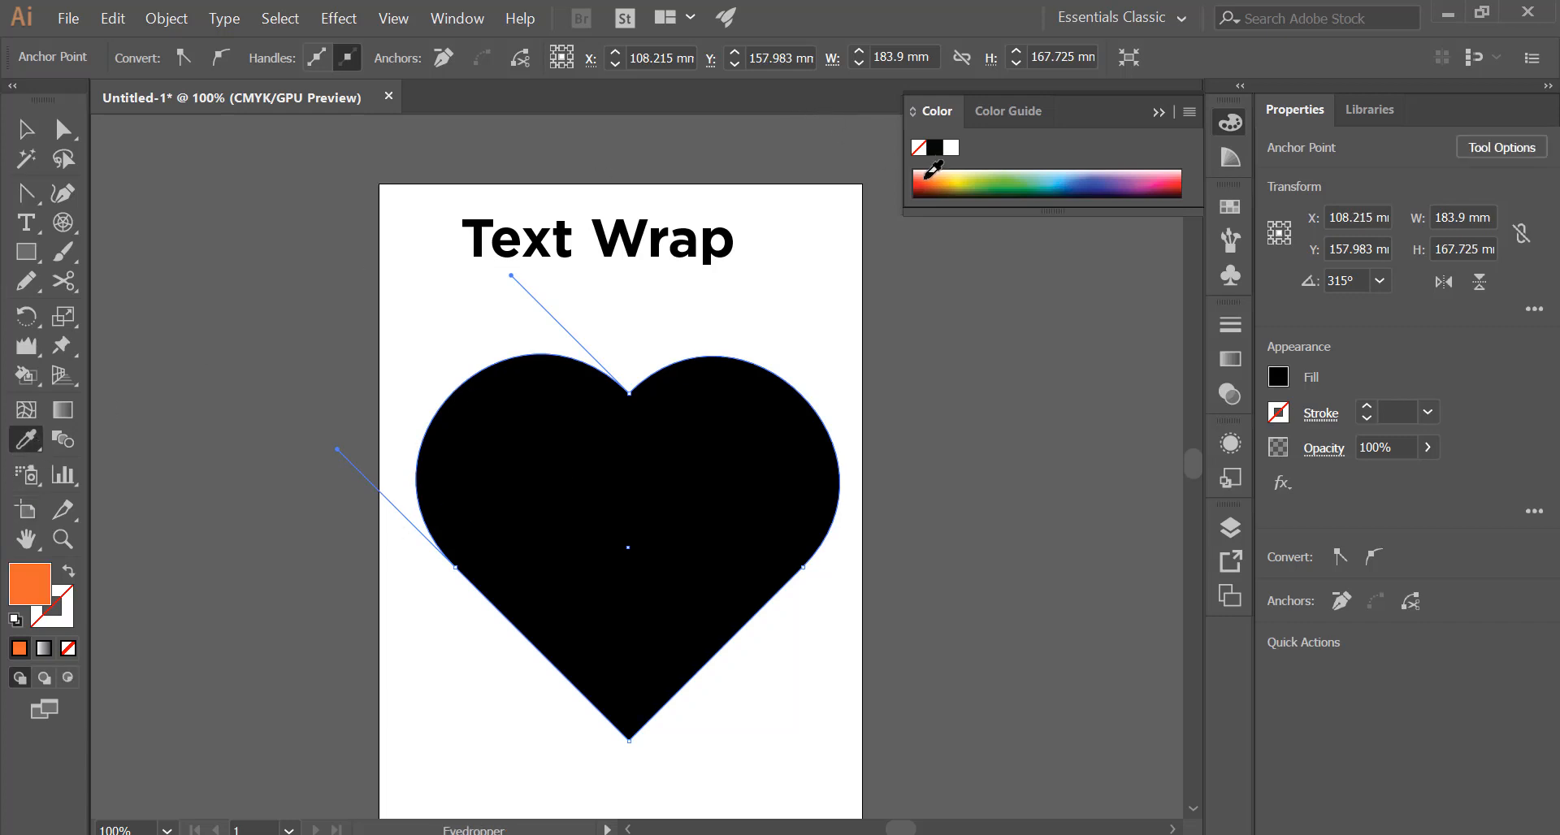
click(12, 130)
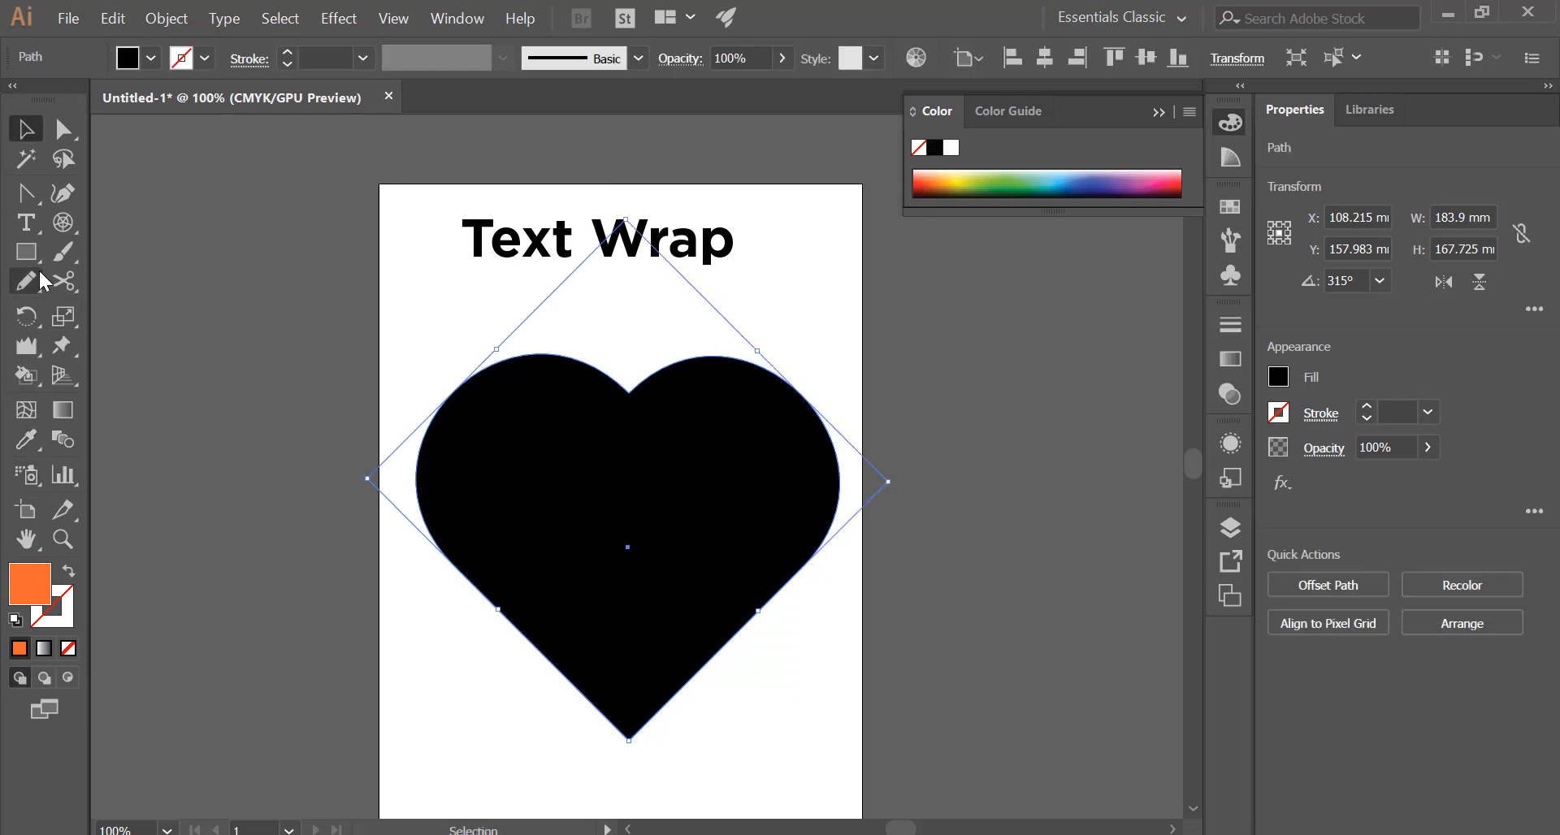
click(27, 441)
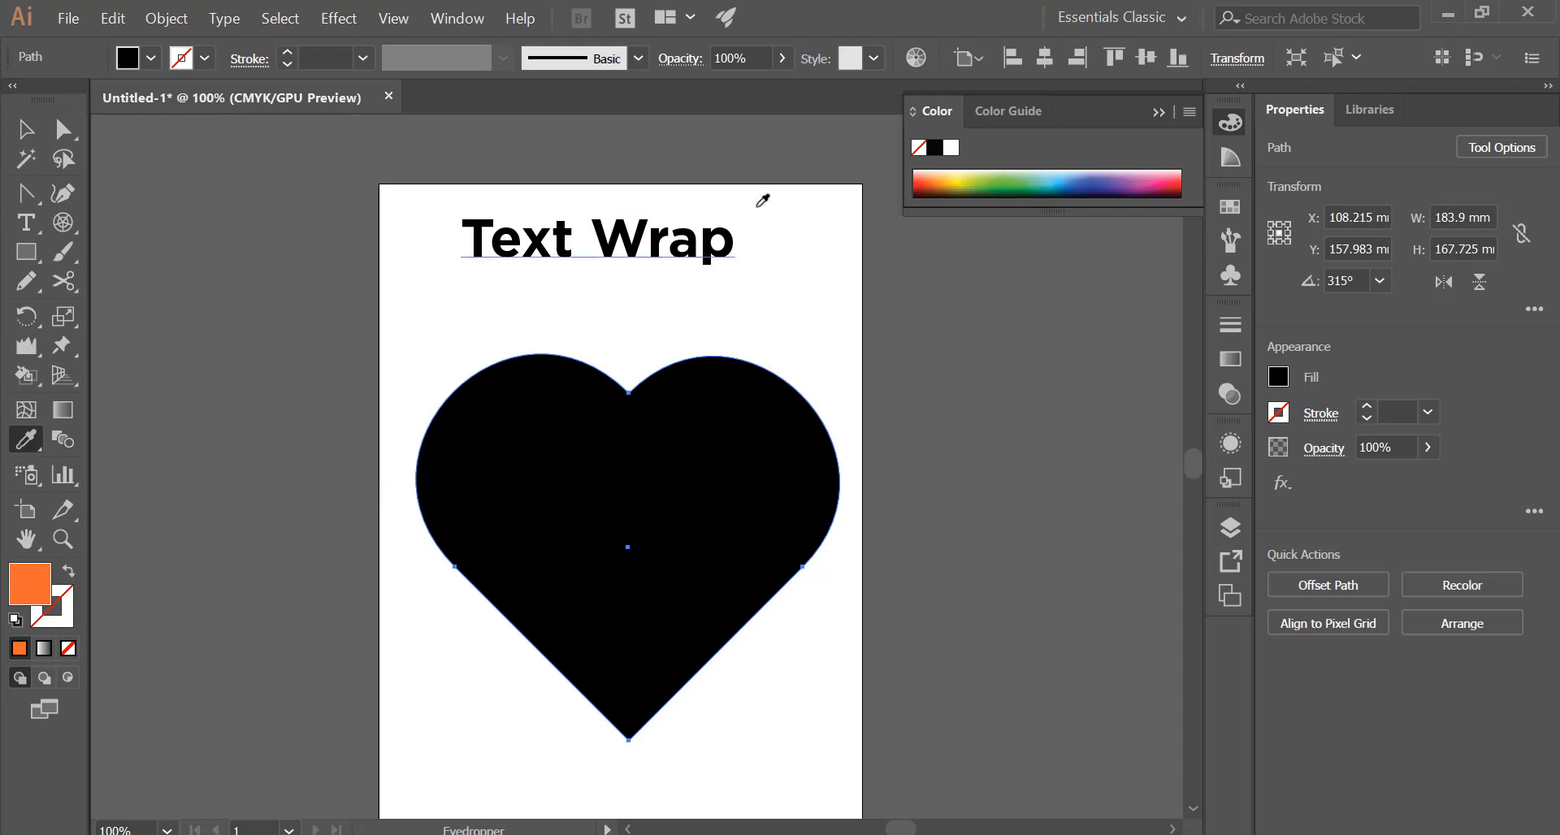
click(922, 189)
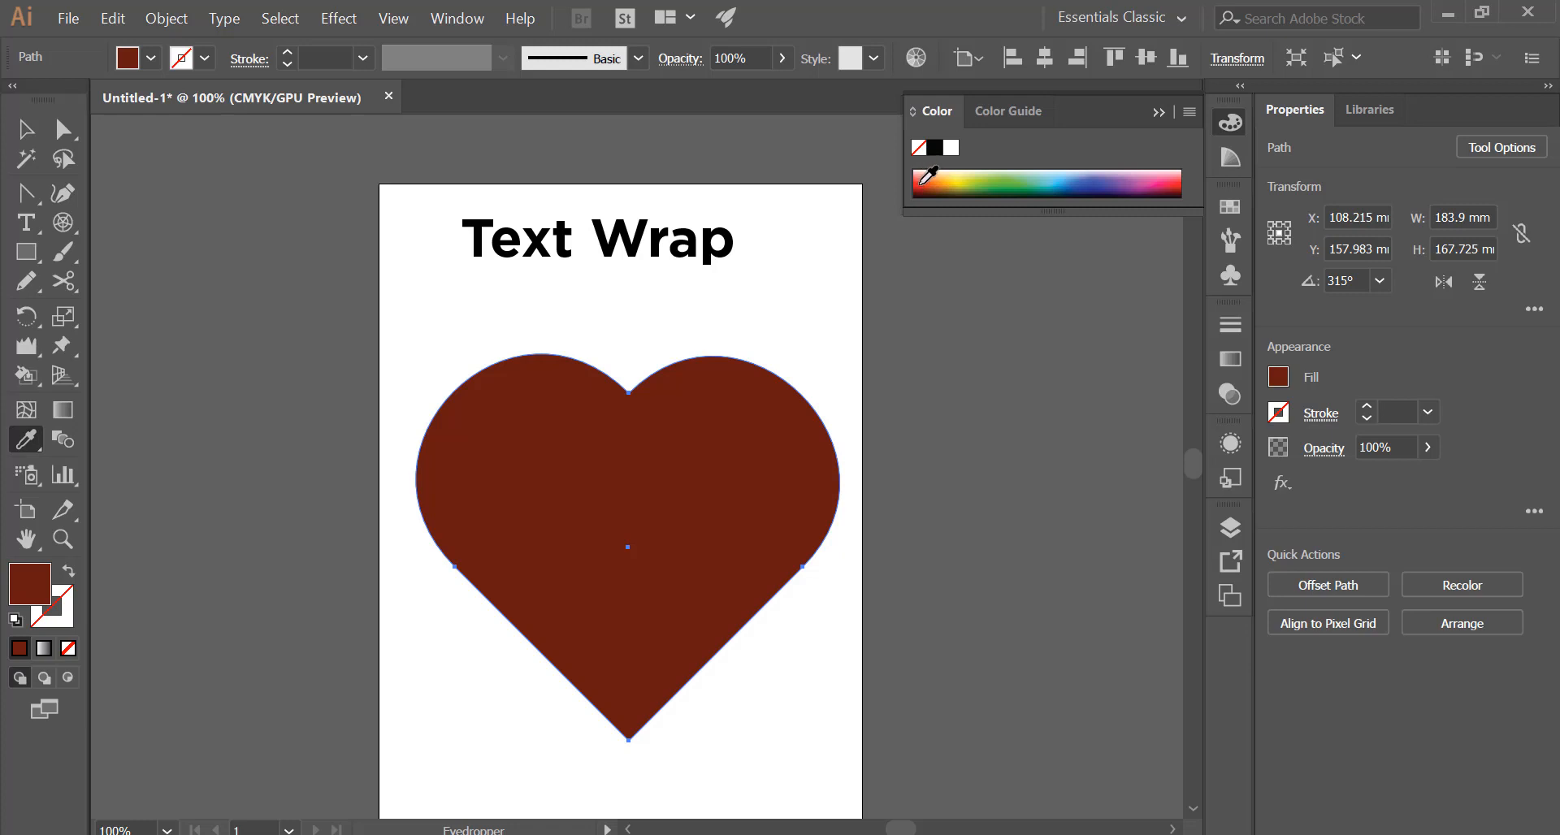
click(920, 184)
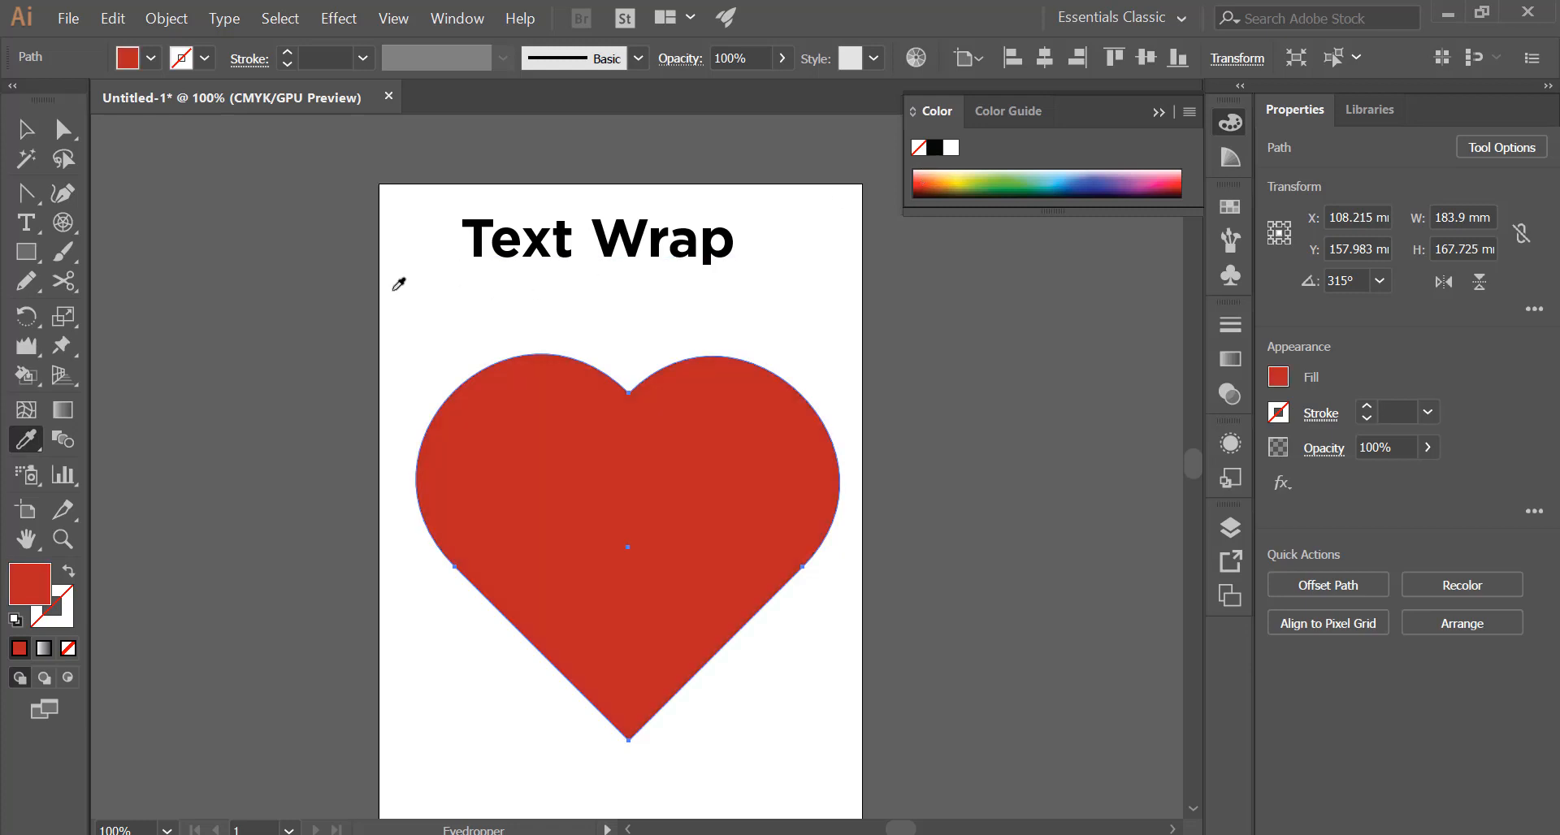
Move the heart down to the lower middle of the artboard and deselect it.
click(26, 145)
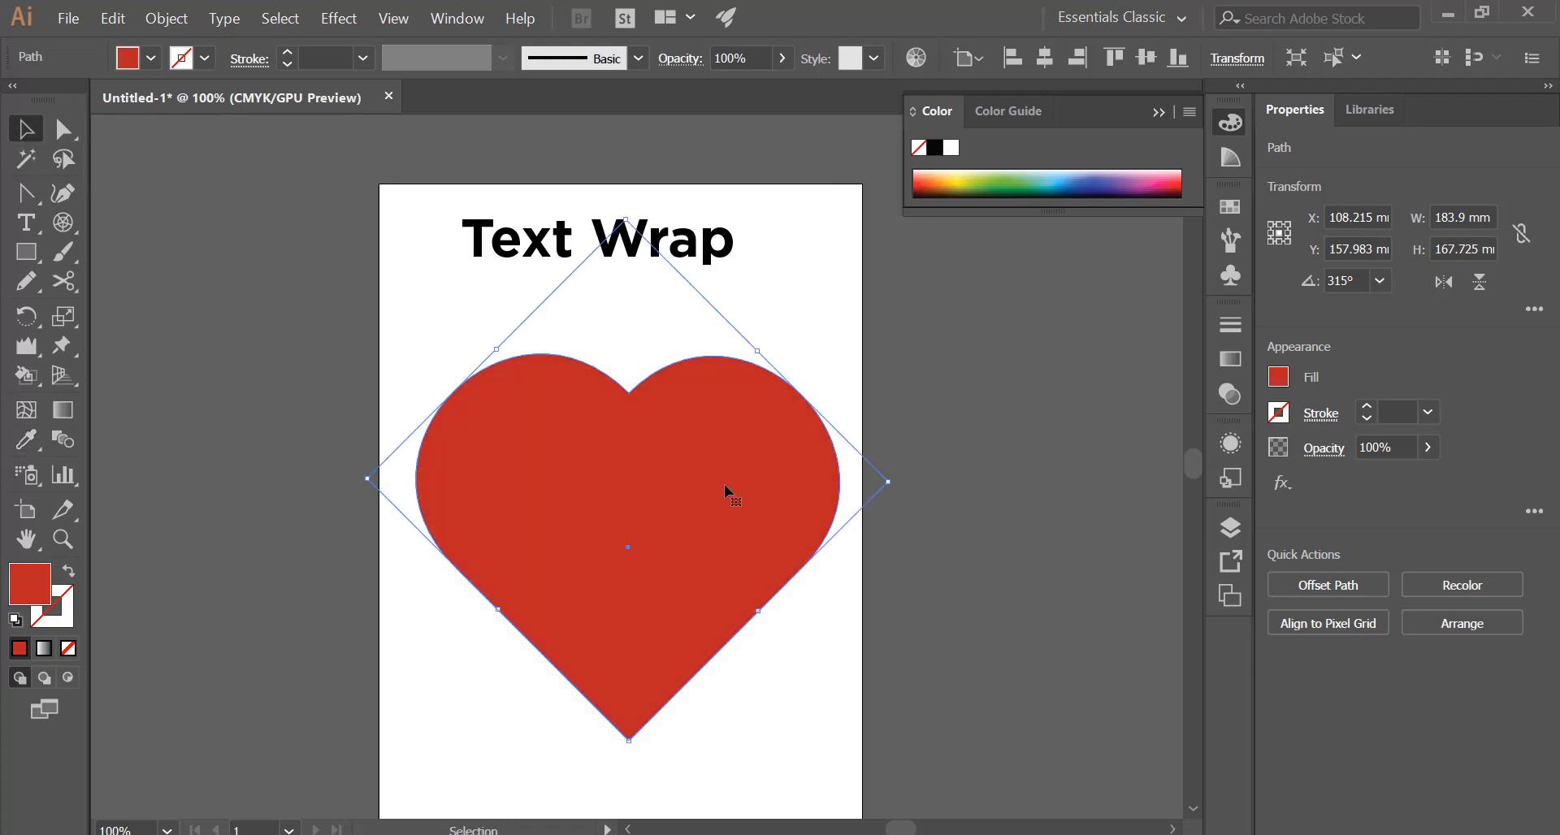
drag(734, 504, 709, 554)
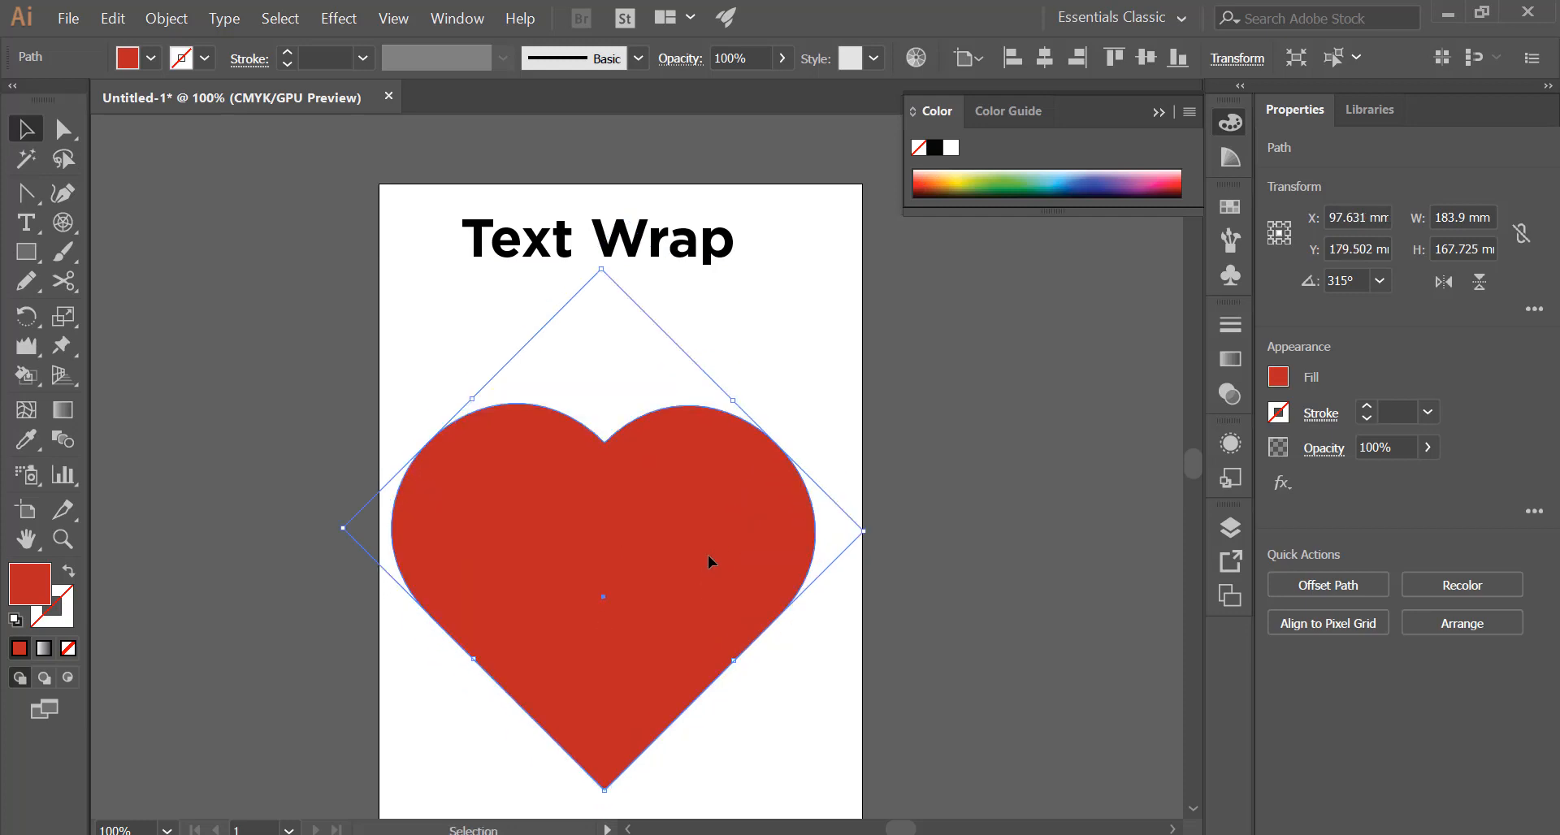
scroll(636, 344, down, 3)
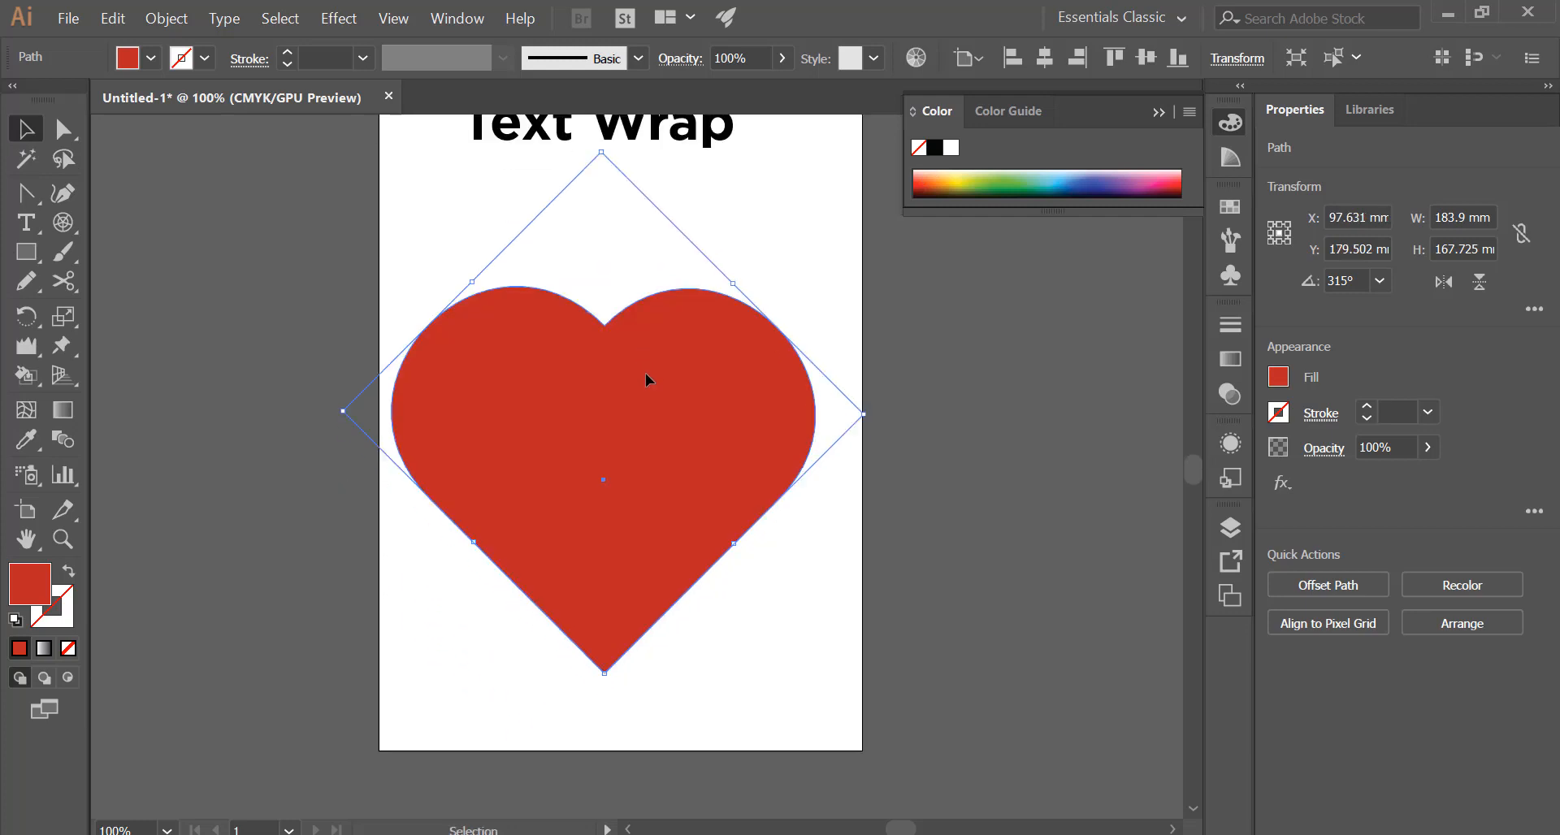
drag(645, 374, 653, 402)
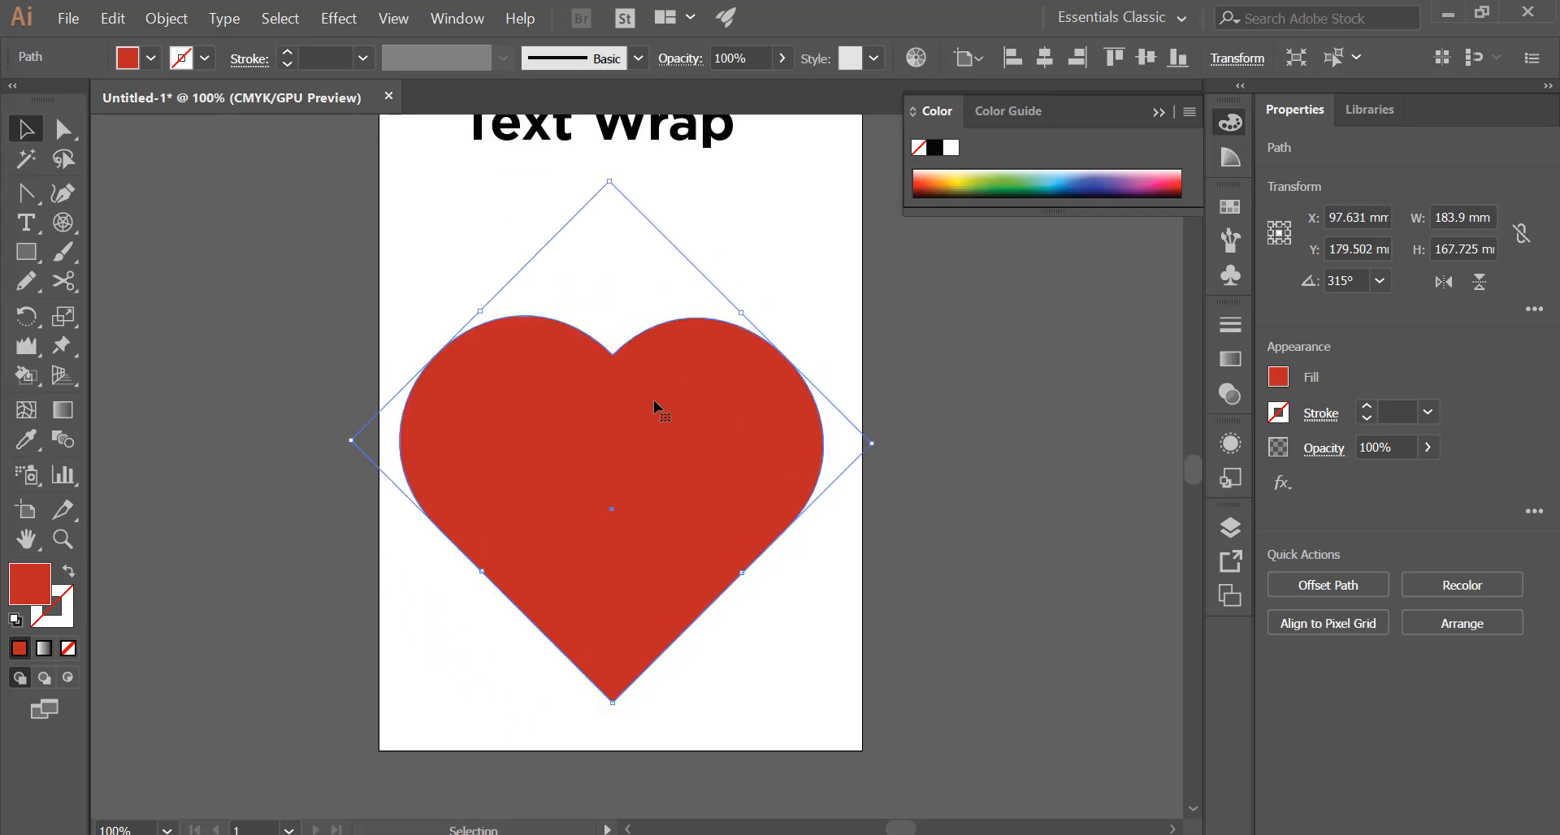
click(348, 262)
Add the point text "Life Is Beautiful" between the title and the heart.
click(29, 219)
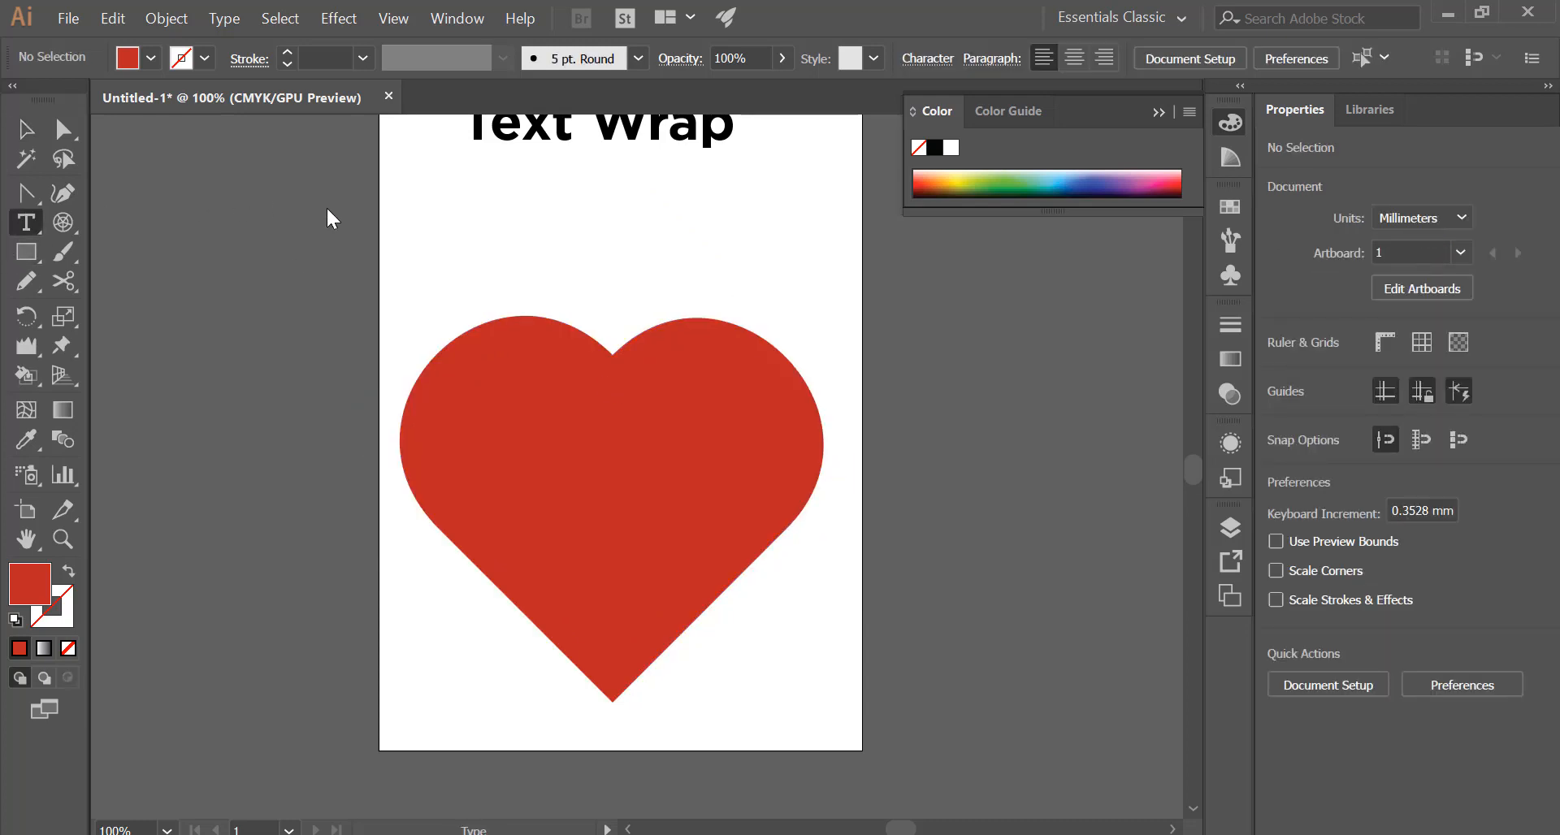
click(443, 228)
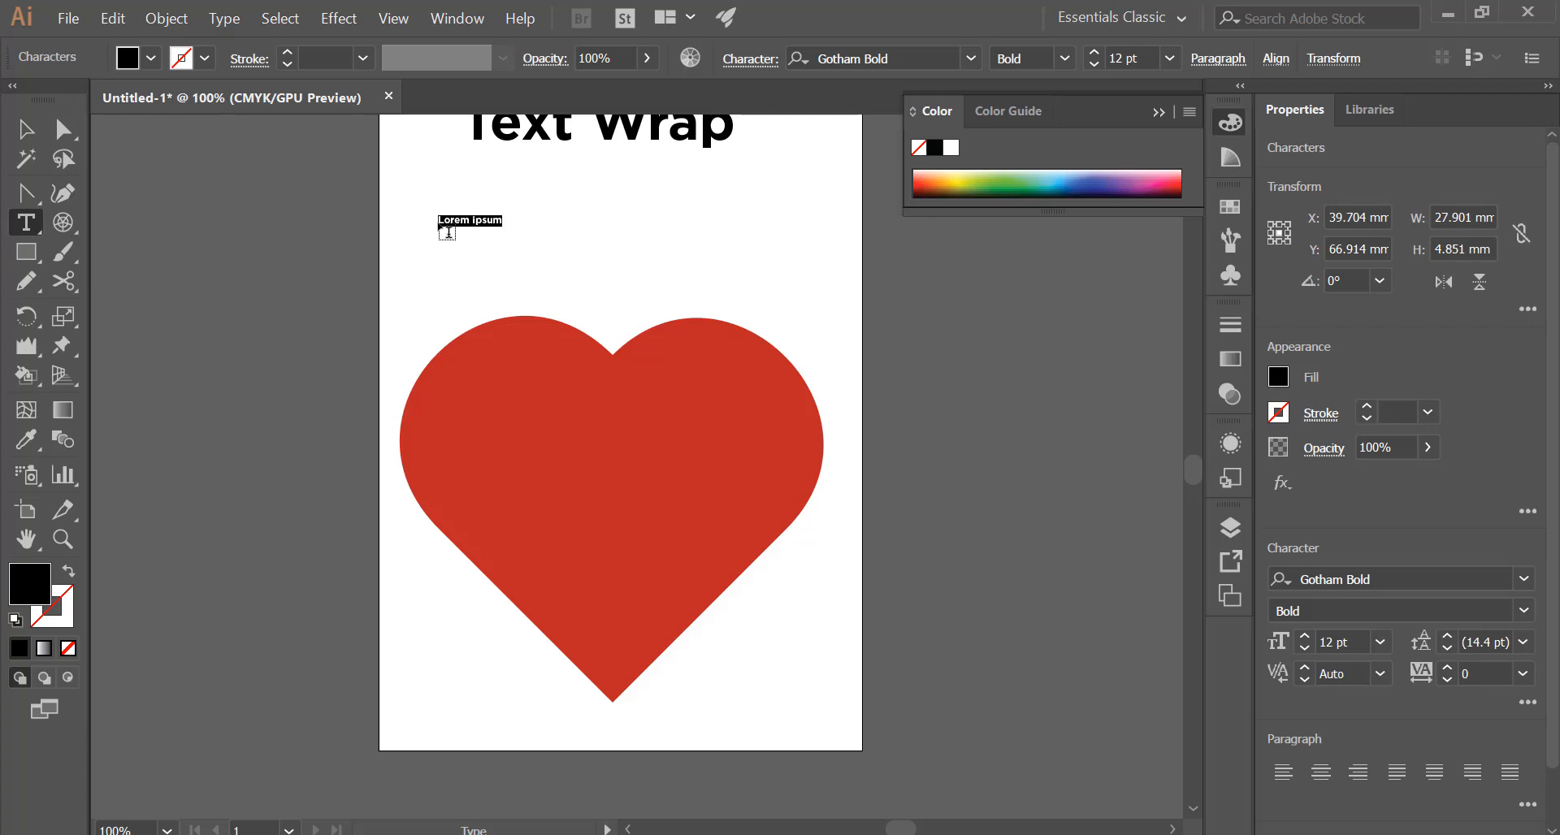
text(Life)
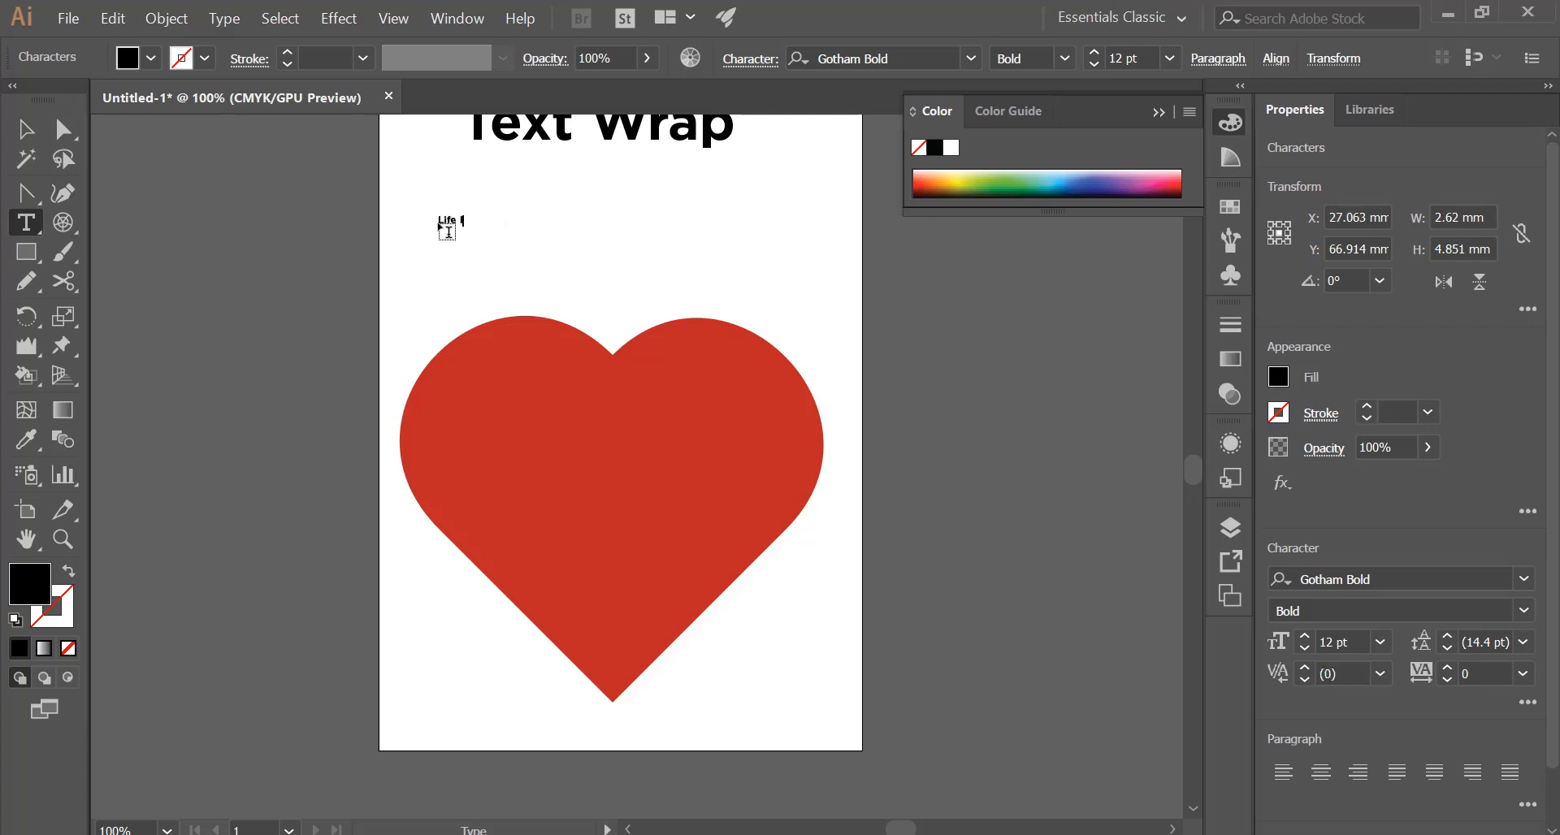
text( Is Beautiful)
Enlarge the "Life Is Beautiful" text and center it above the heart.
click(28, 127)
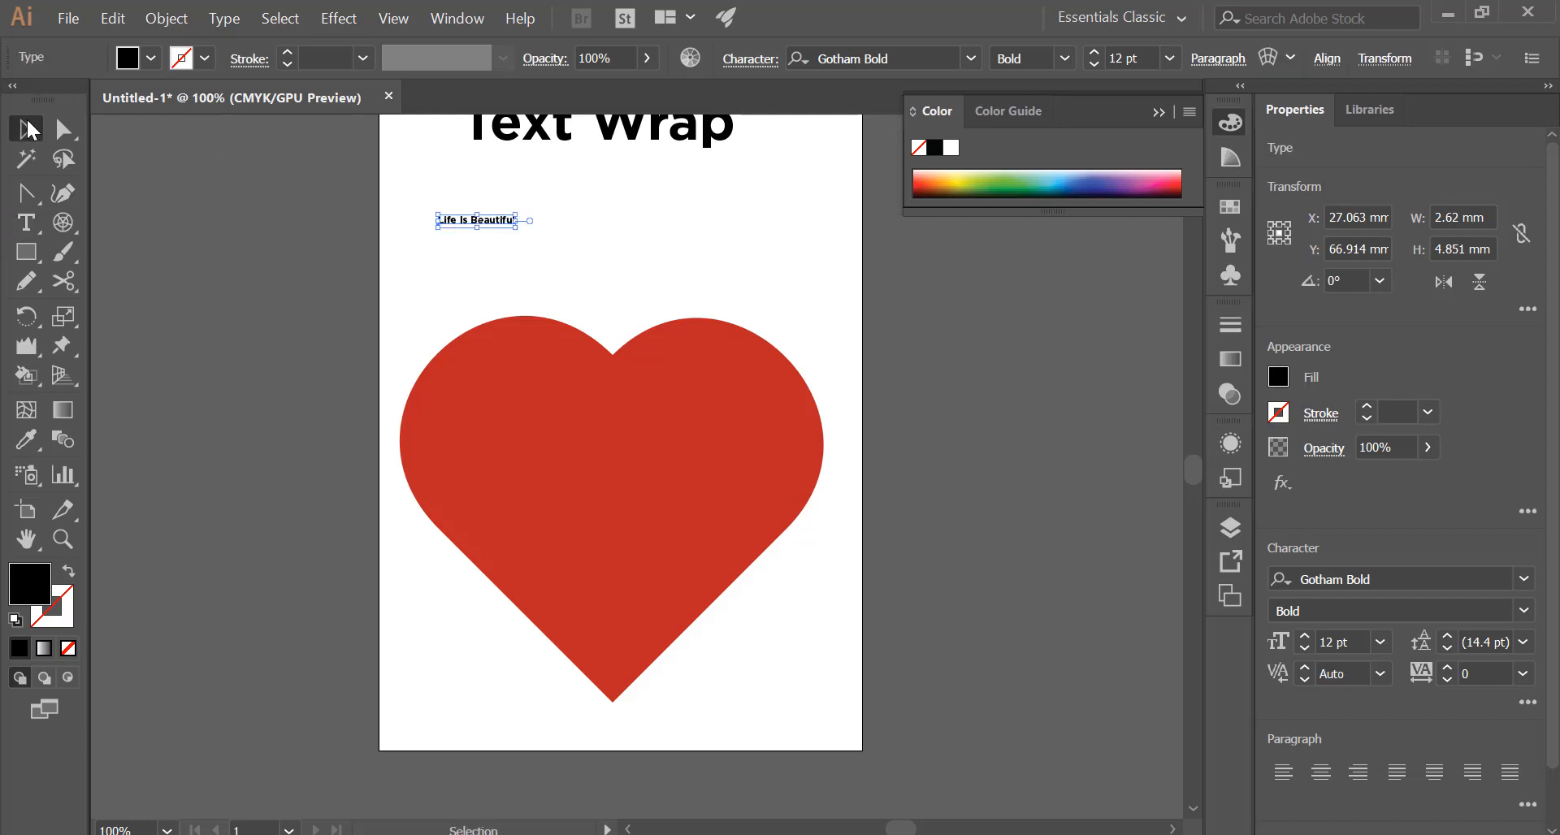
drag(517, 230, 630, 289)
drag(596, 233, 714, 257)
Bring the red heart to the front of the stacking order and deselect it.
click(648, 487)
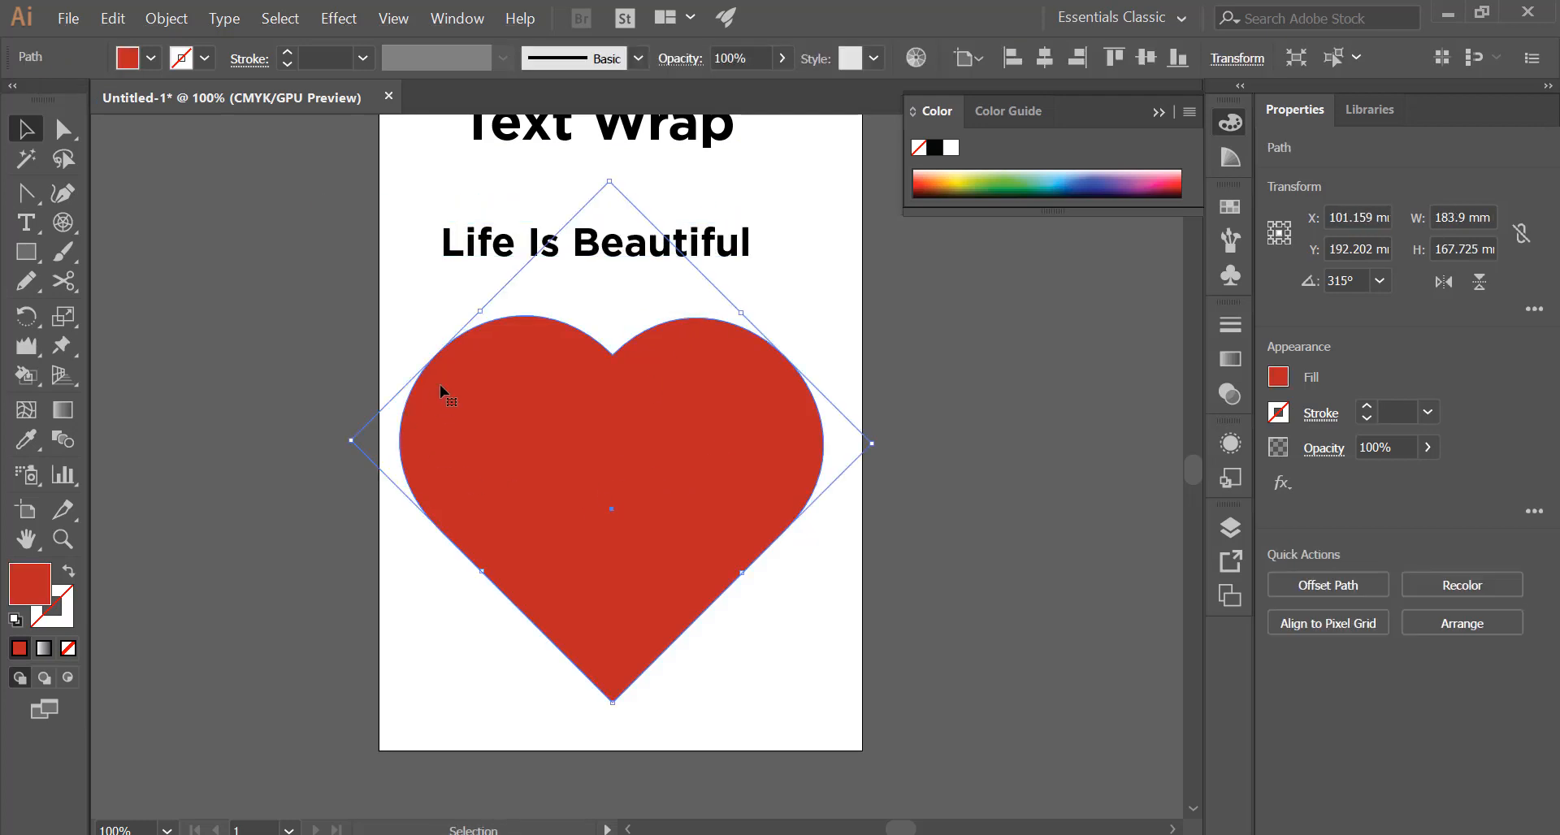
click(422, 306)
click(549, 461)
right_click(549, 462)
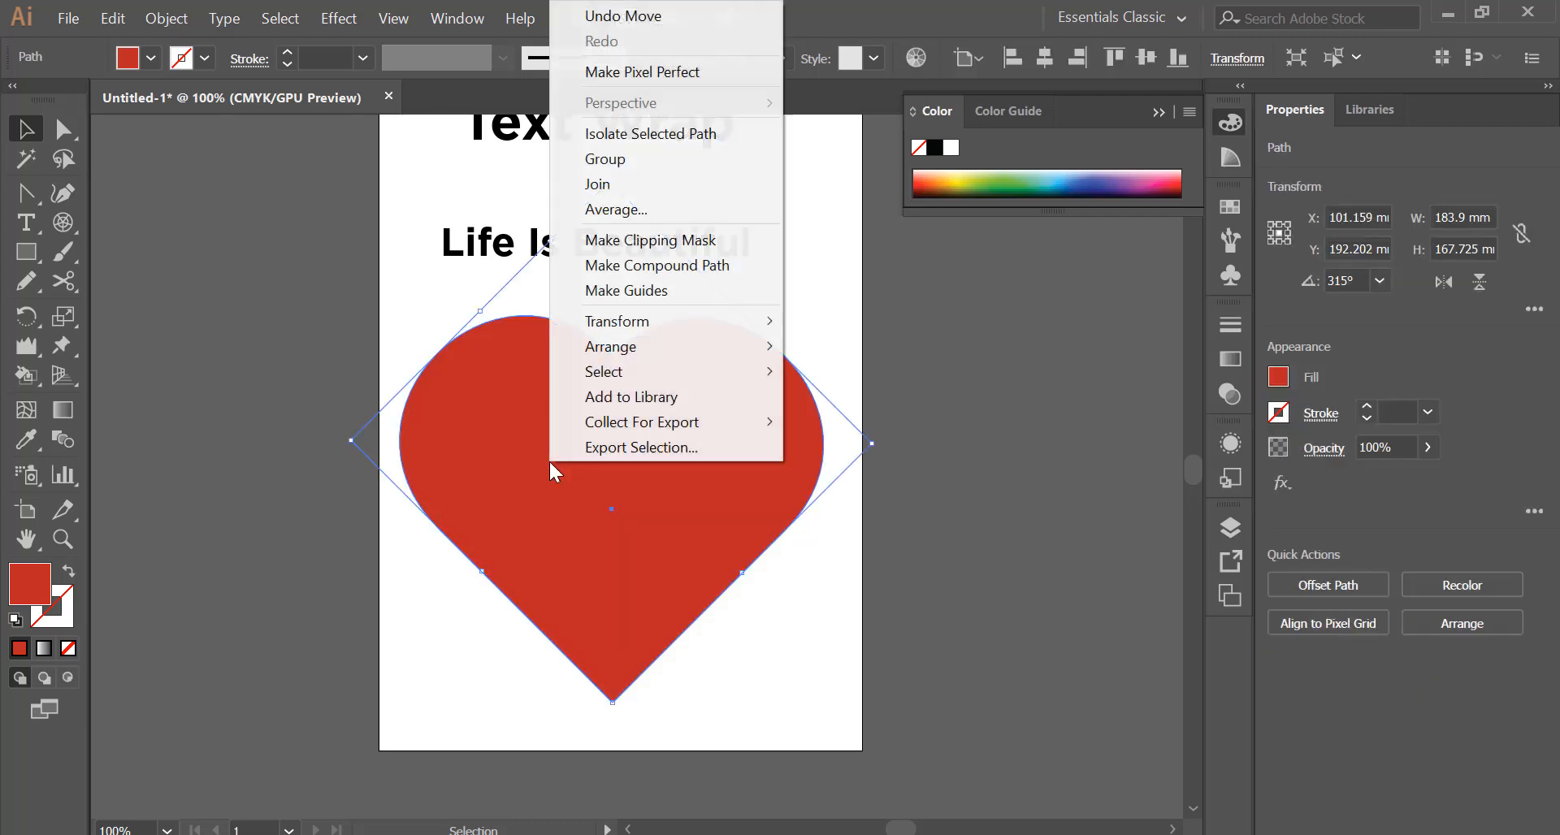
mouse_move(745, 347)
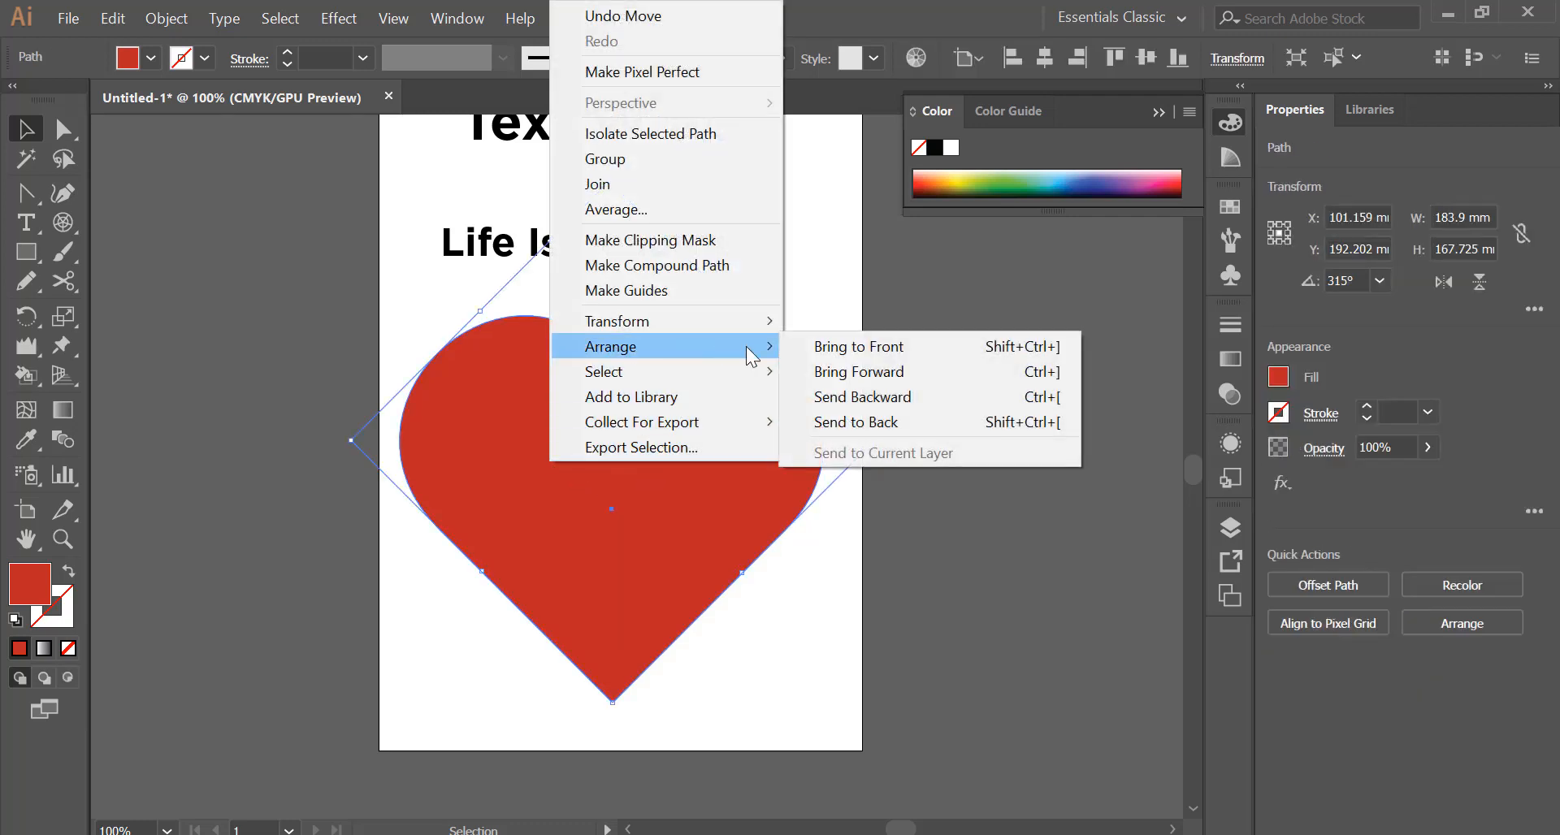
click(842, 346)
click(410, 244)
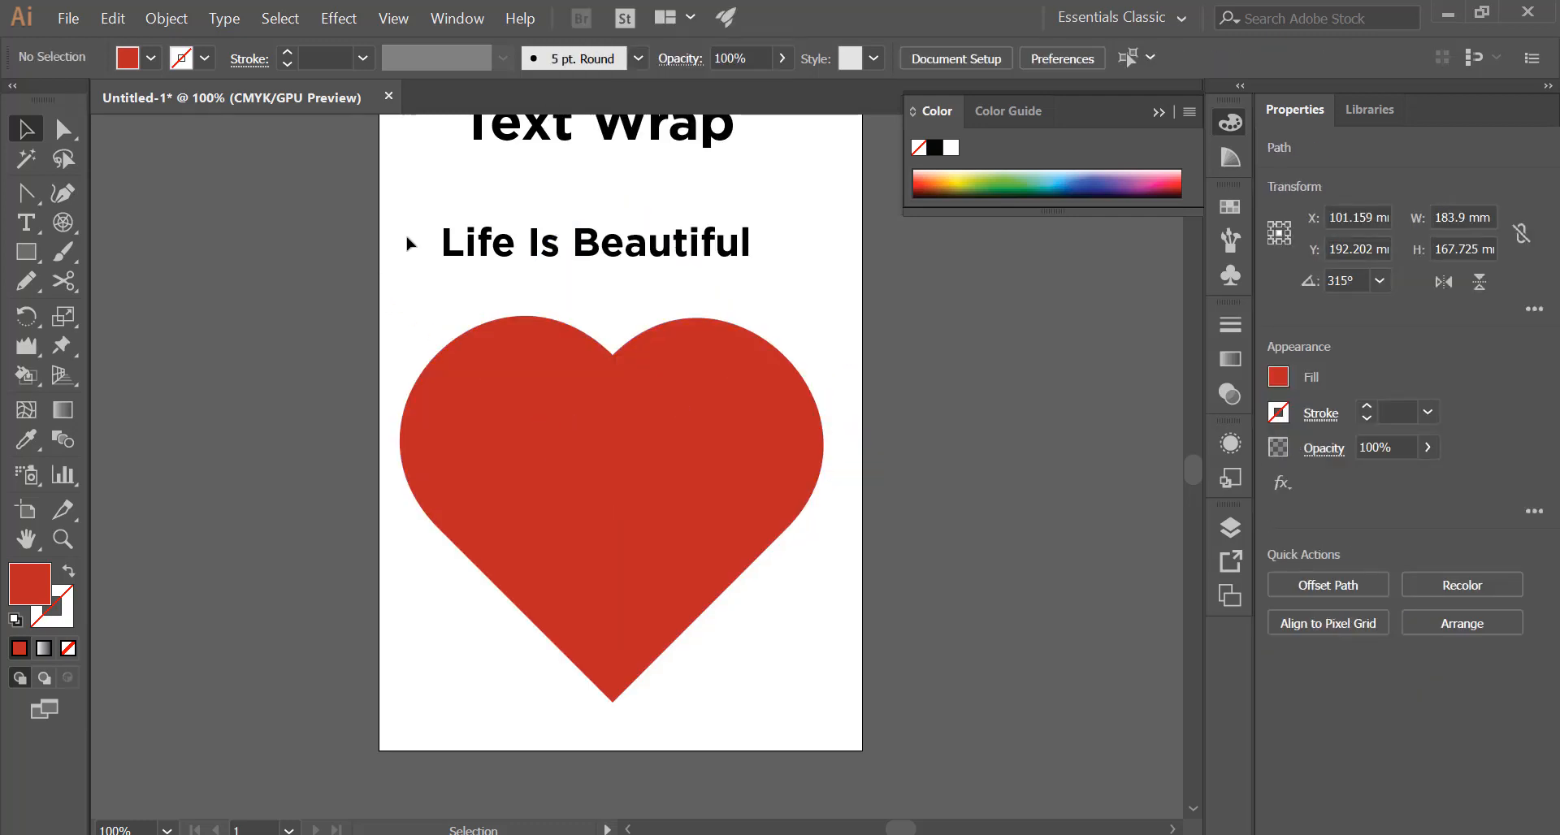
Warp the "Life Is Beautiful" text into the heart shape with Envelope Distort's Make with Top Object, and deselect the result.
drag(407, 236, 613, 476)
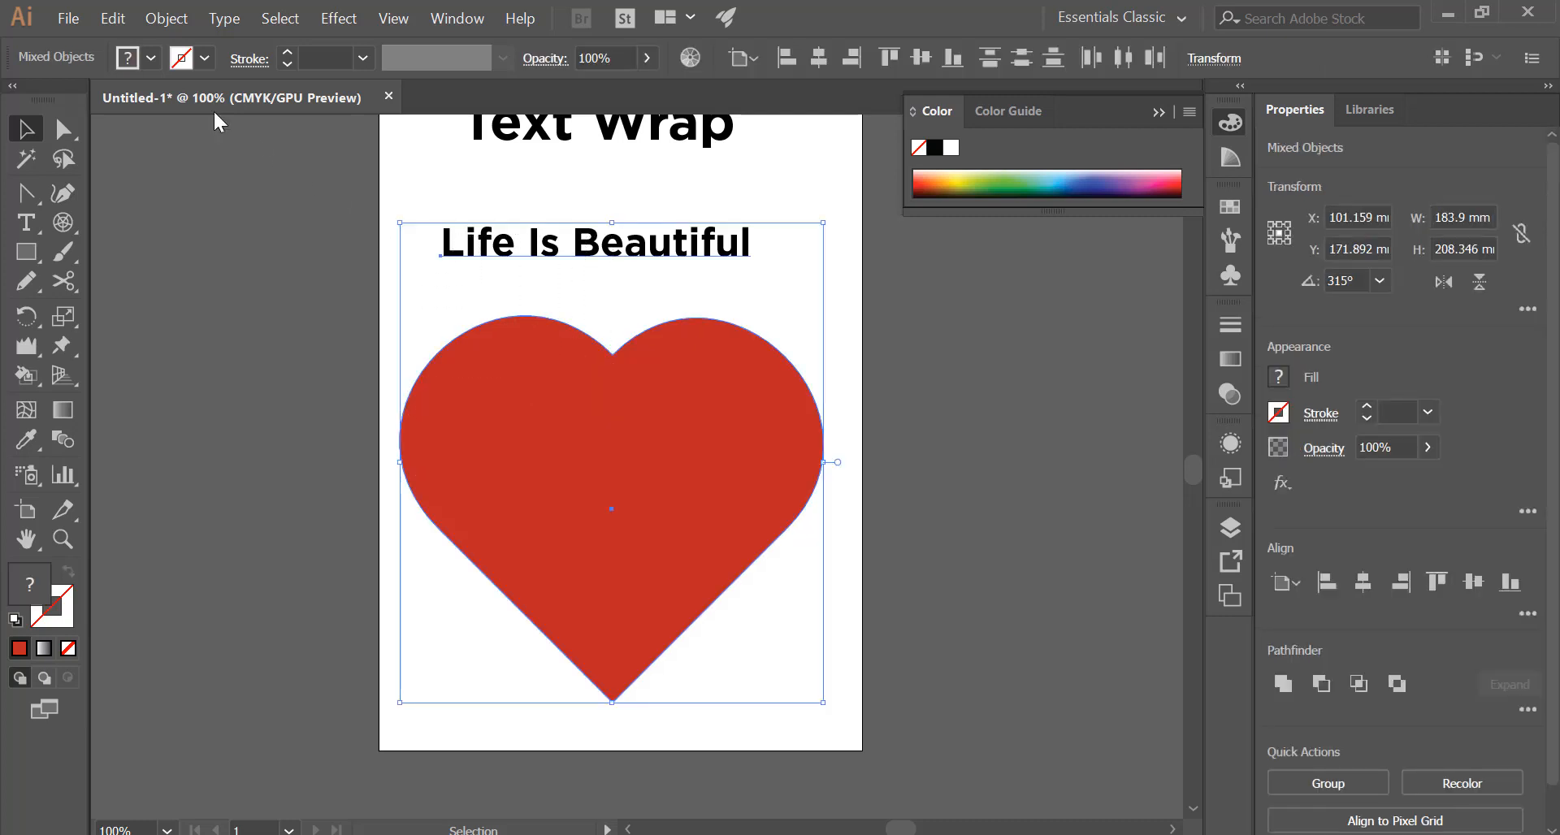
click(152, 18)
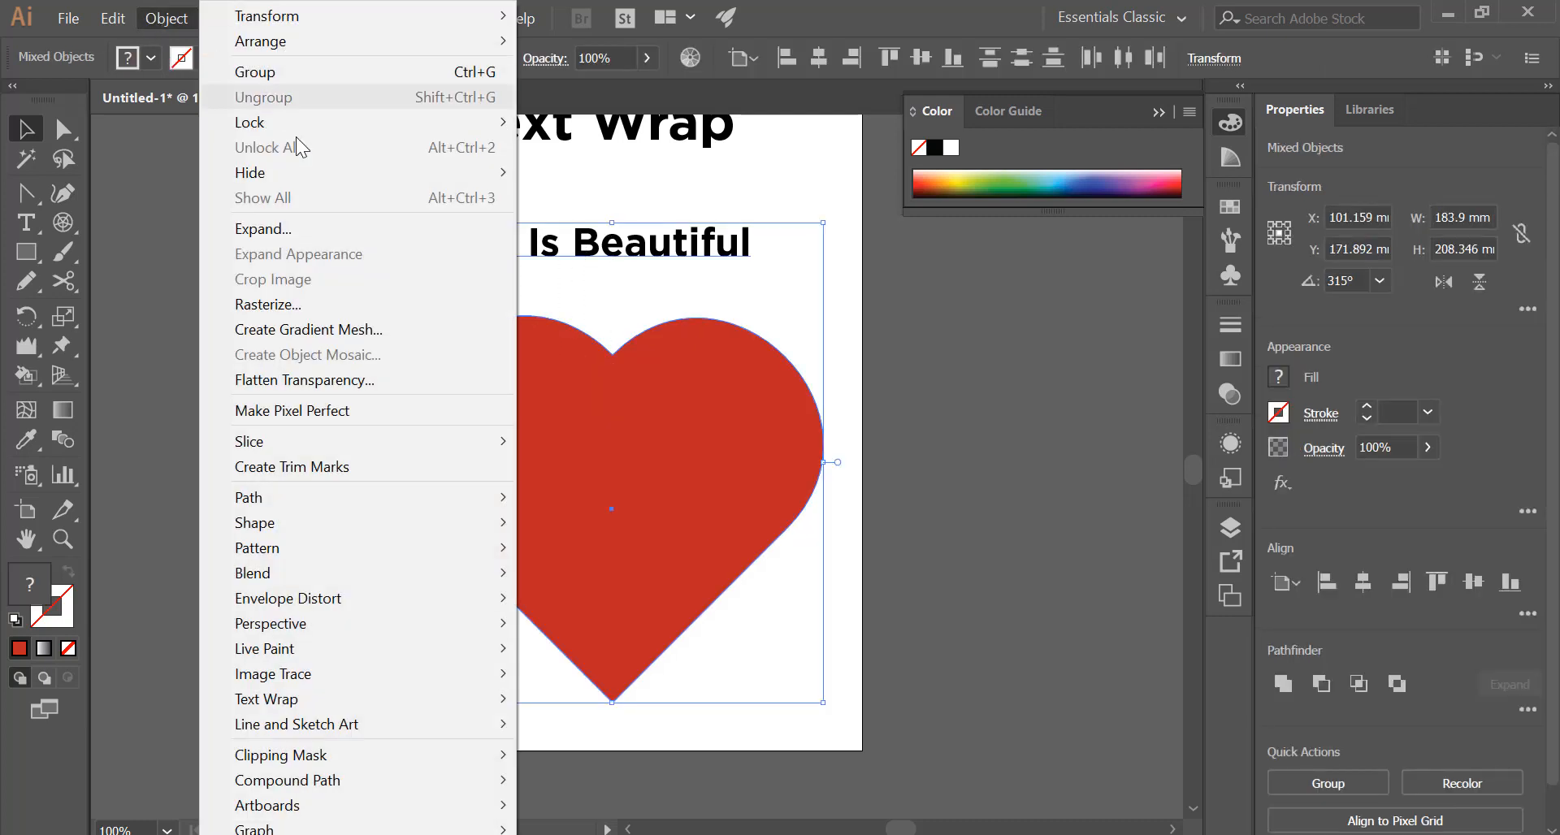
mouse_move(462, 609)
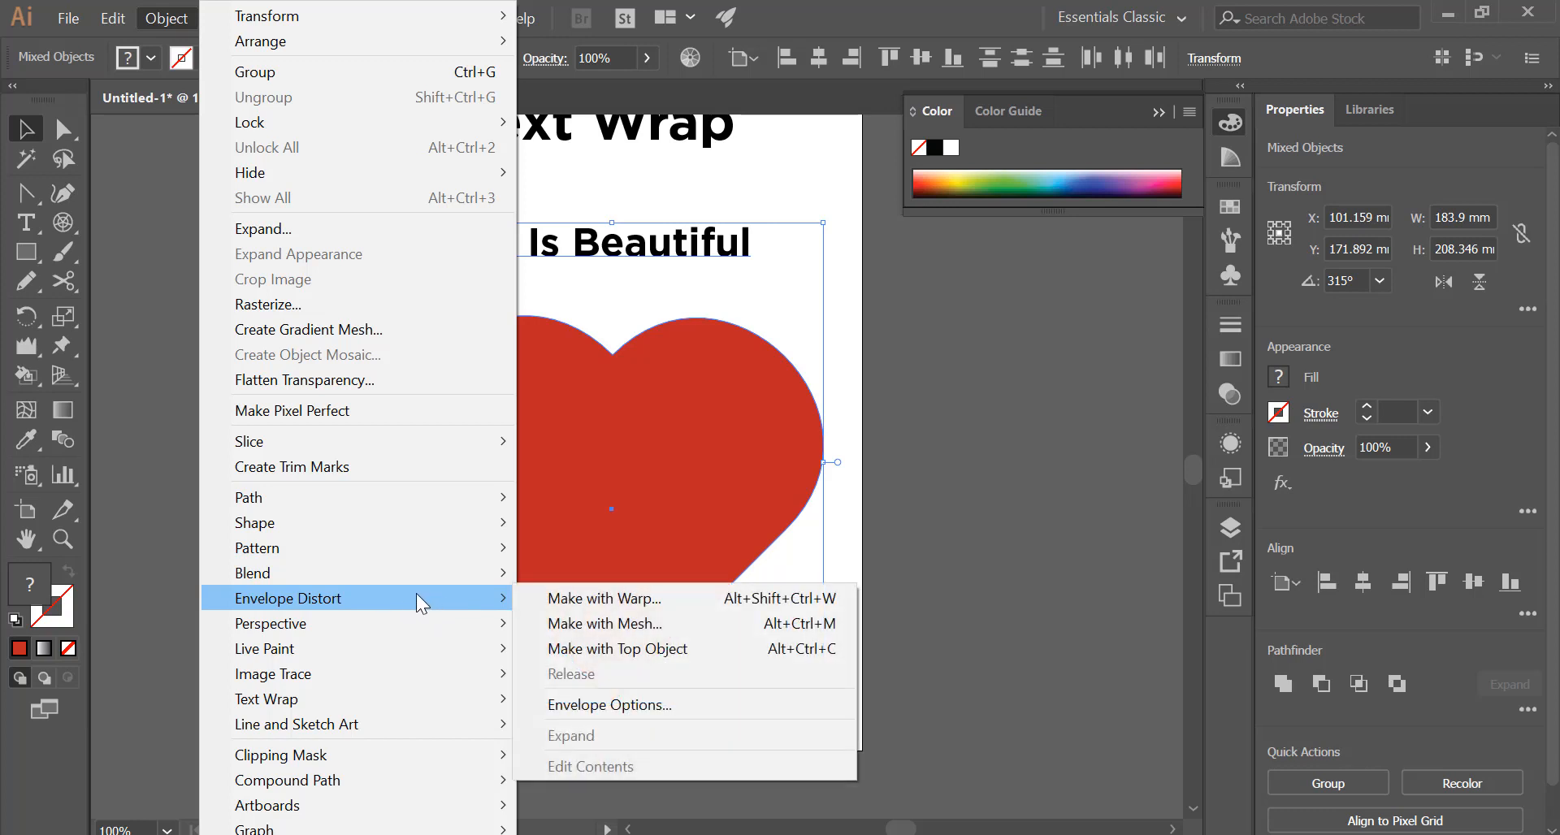
click(714, 645)
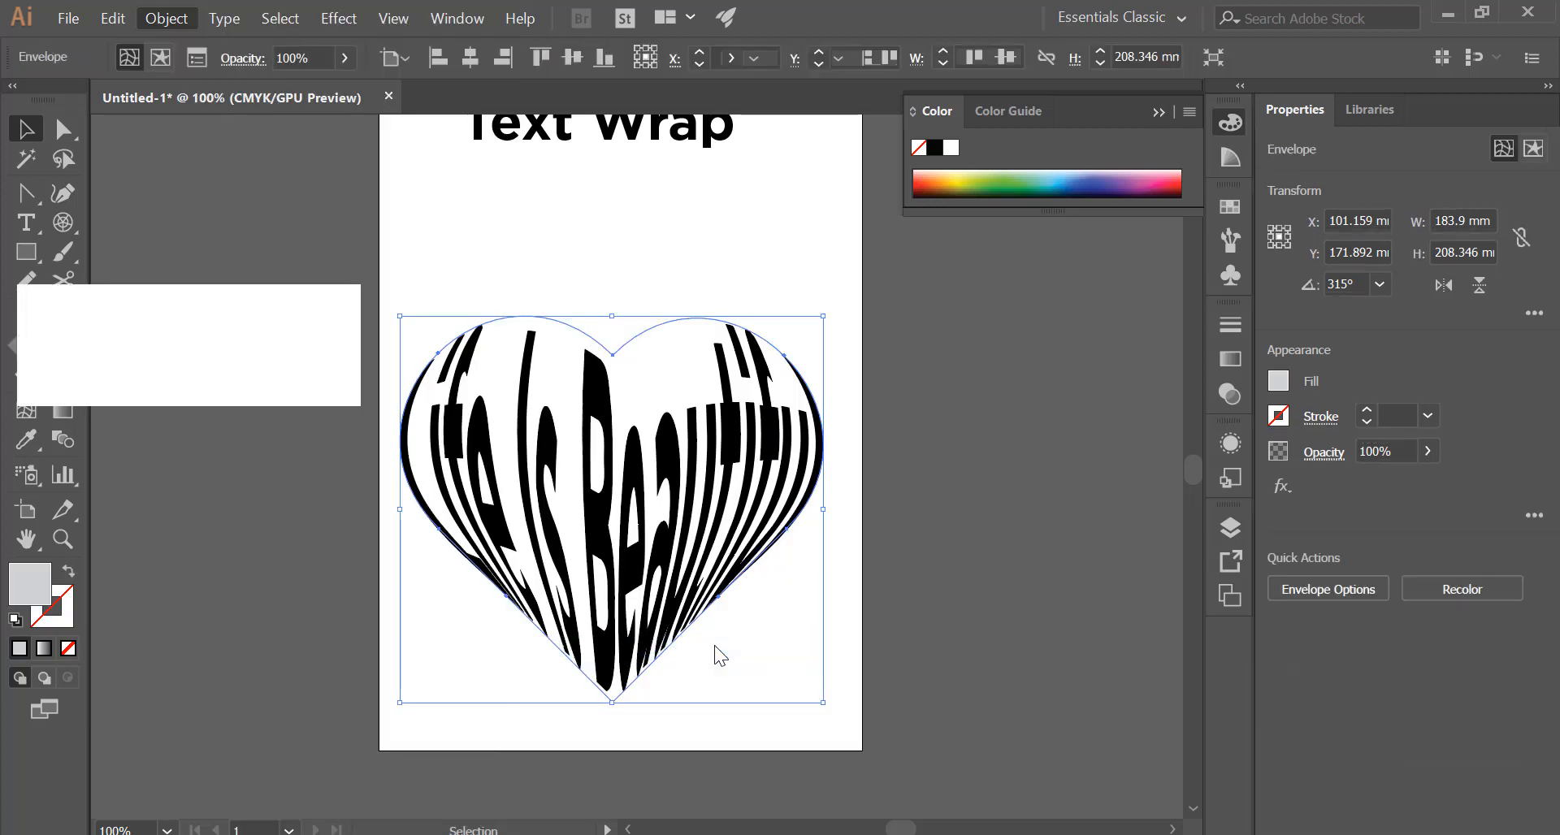
click(845, 714)
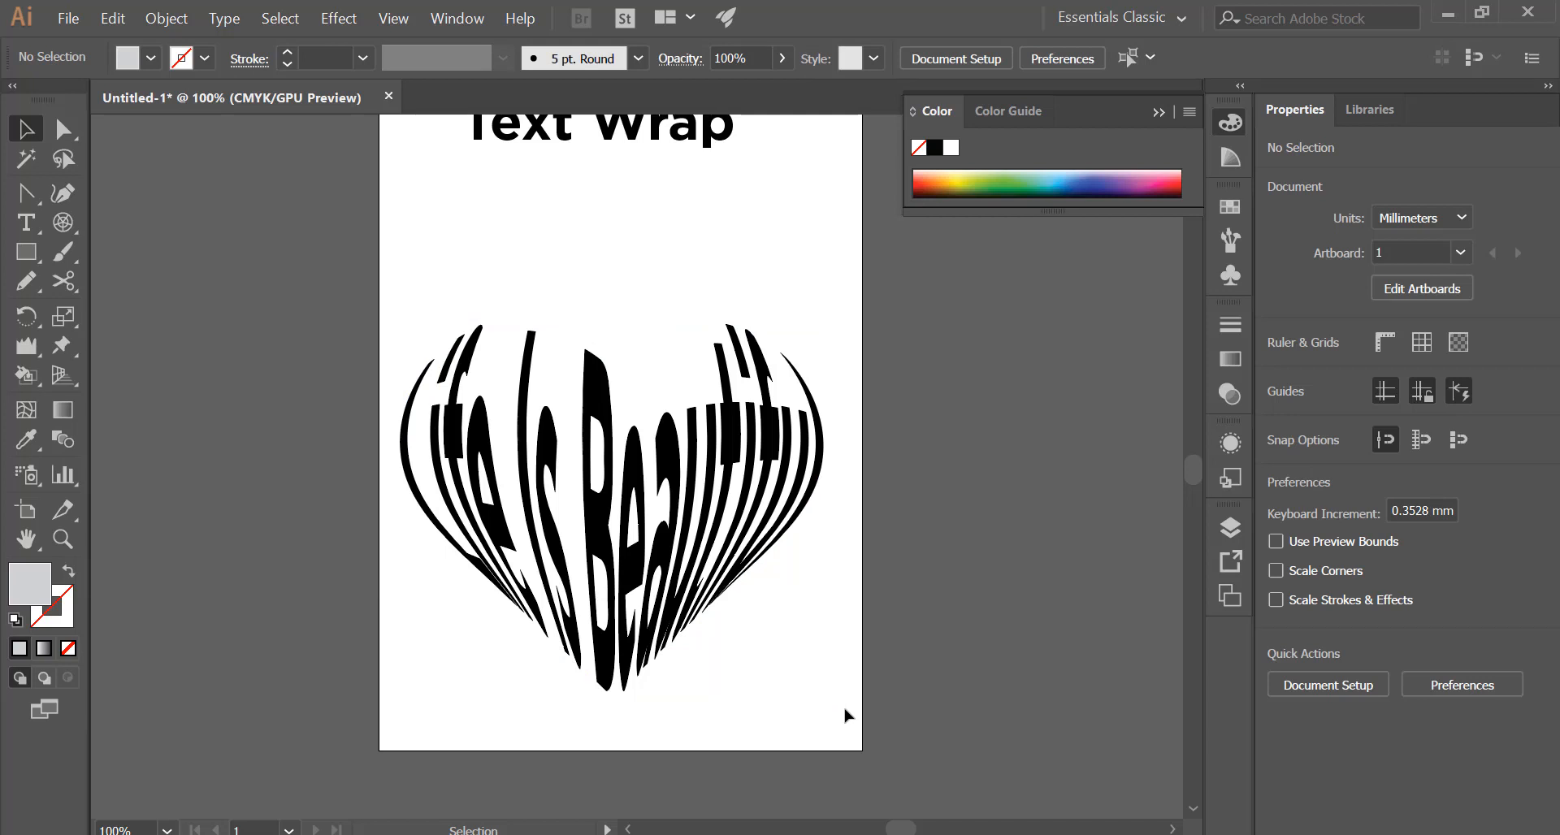
drag(368, 411, 822, 544)
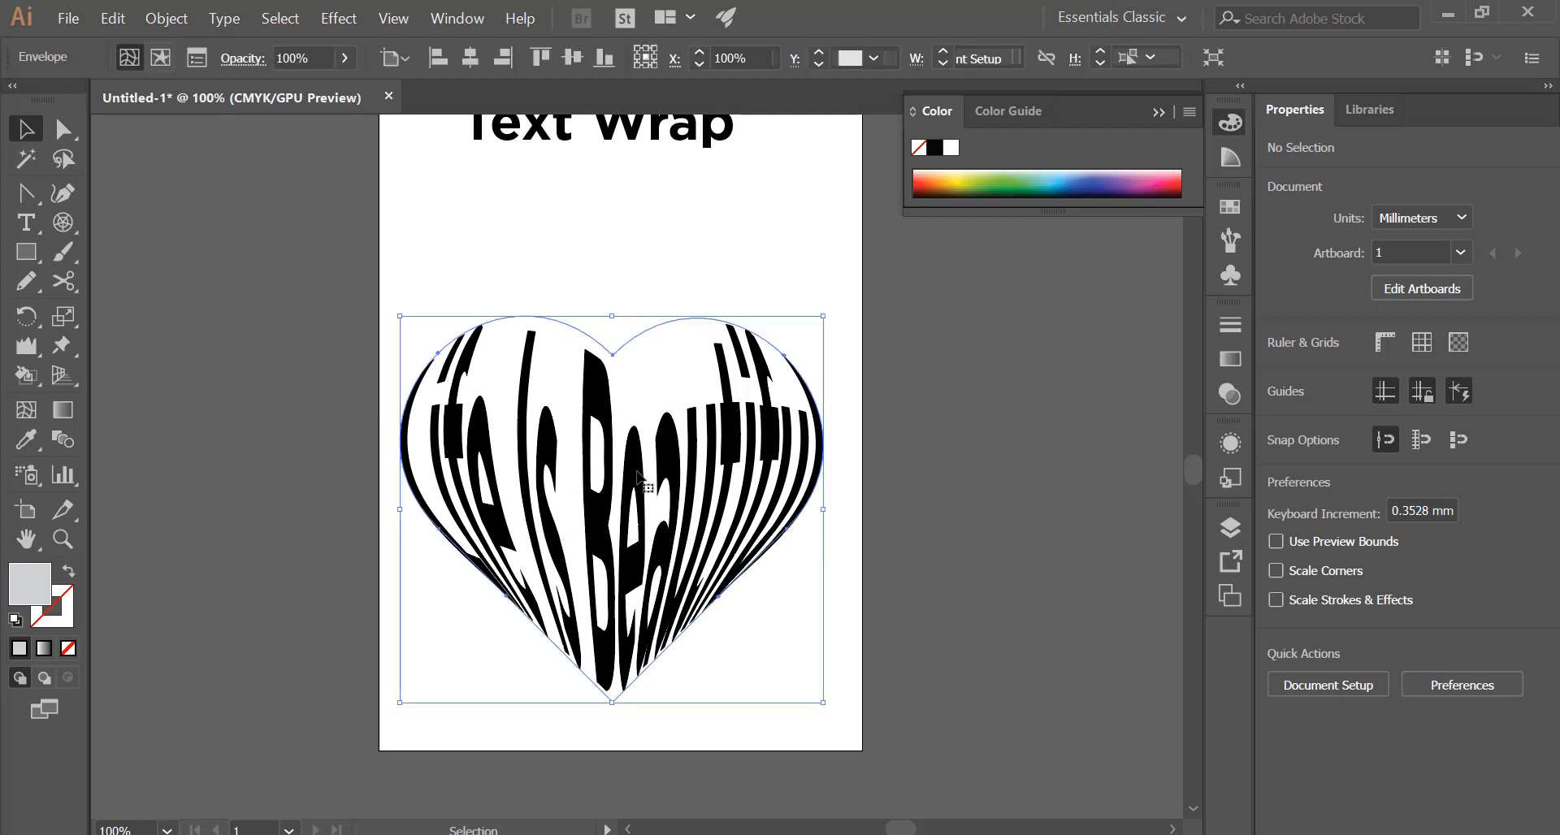
click(270, 357)
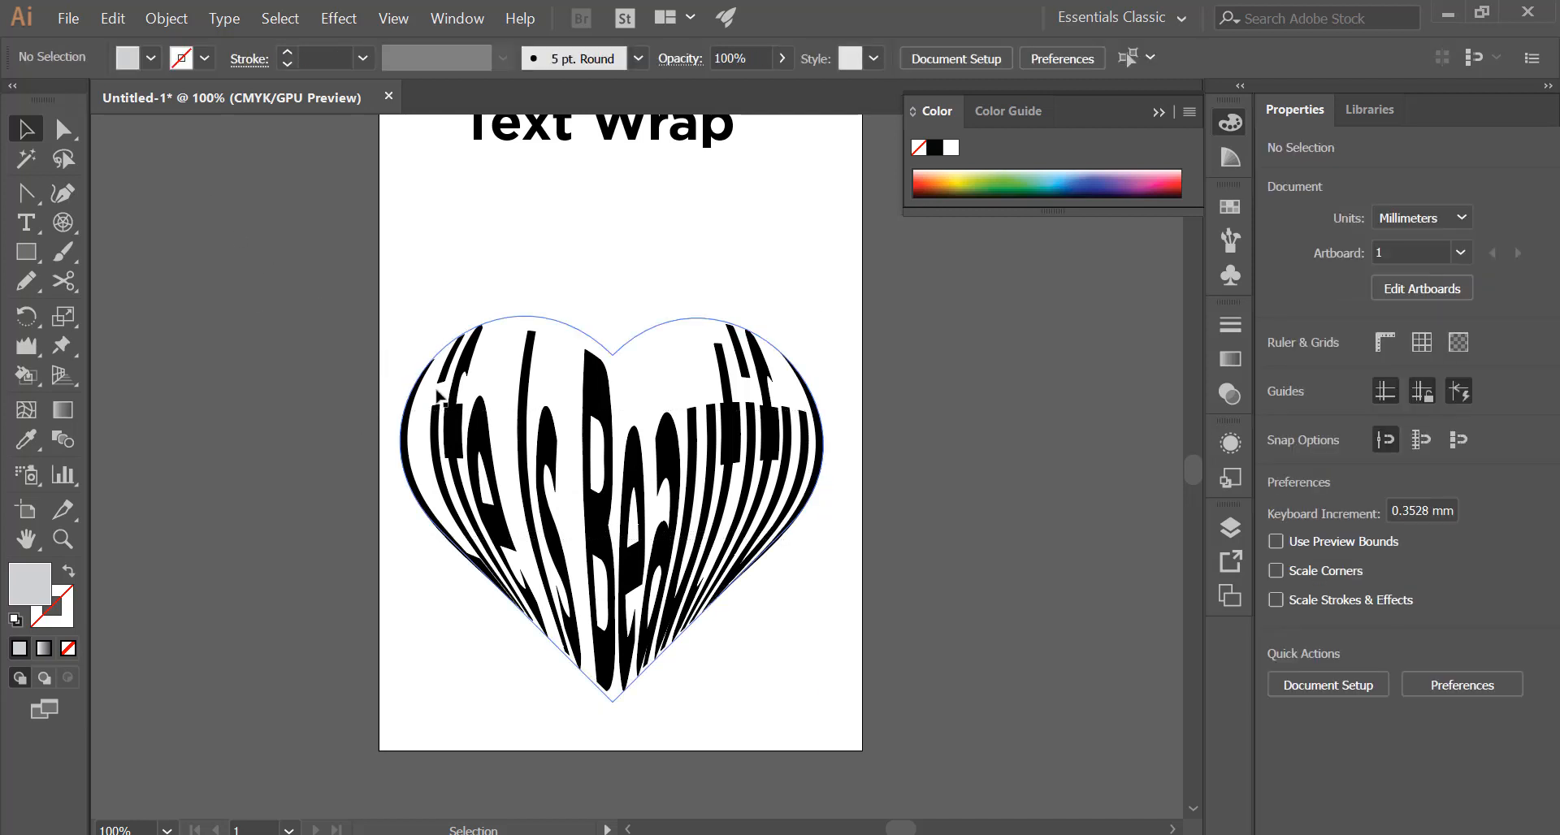